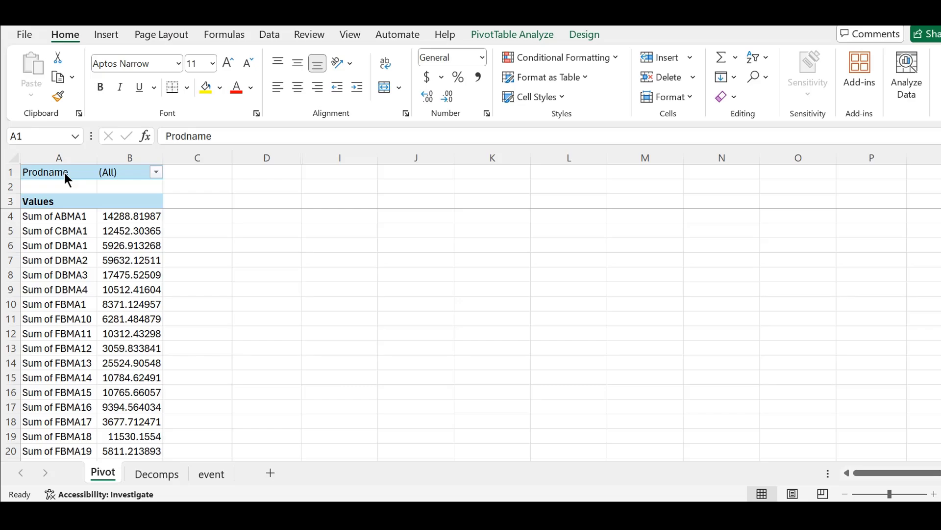
Open the Decomps sheet and turn on filtering for its header row
{"action": "left_click", "coordinate": [64, 173]}
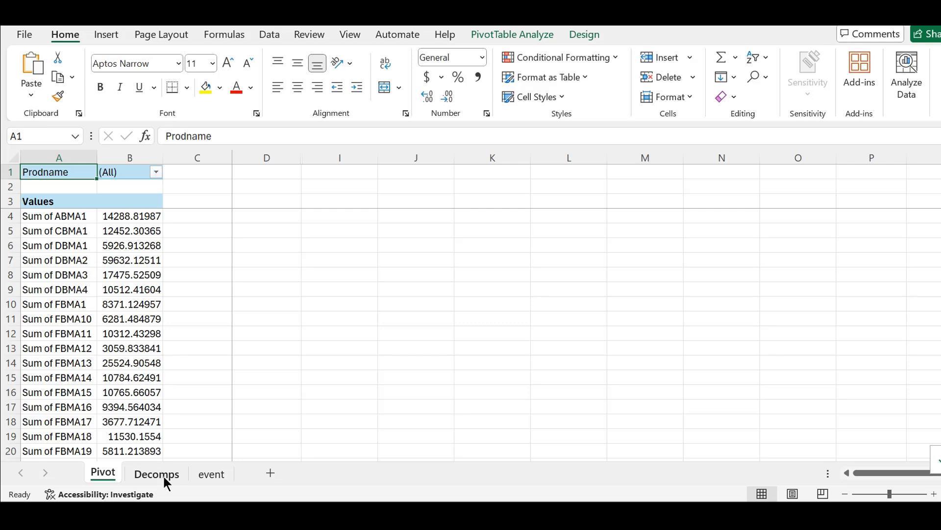
{"action": "left_click", "coordinate": [165, 477]}
{"action": "left_click", "coordinate": [98, 175]}
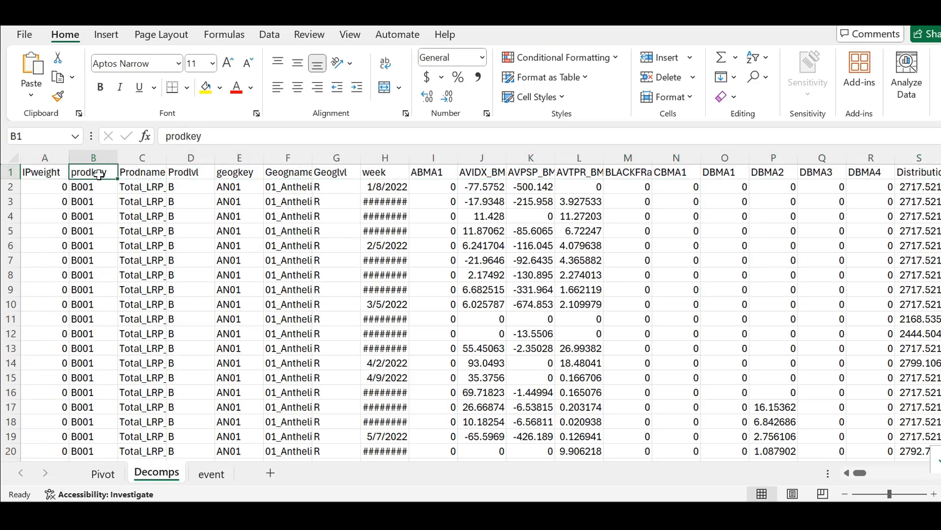
{"action": "key", "text": "shift+space"}
{"action": "key", "text": "ctrl+shift+l"}
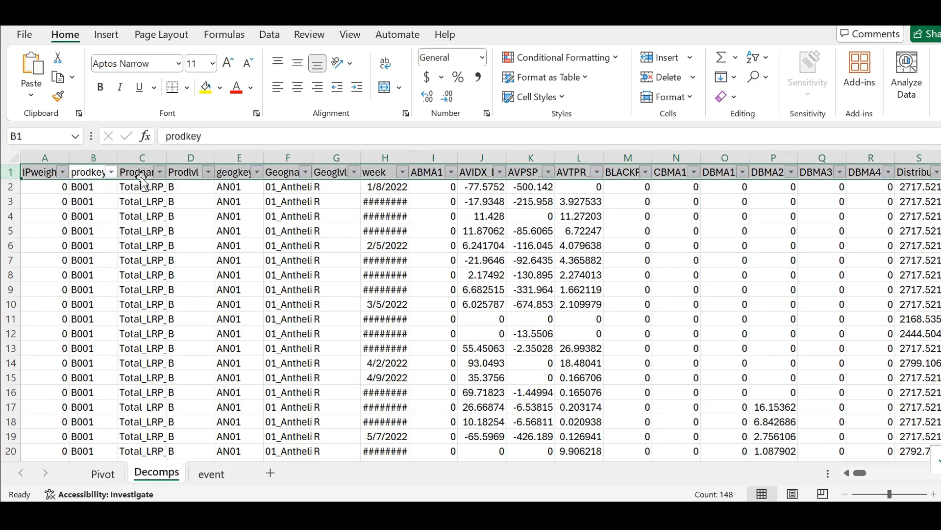
Examine the Prodname filter options and the headers from ABMA1 to DBMA3 in Decomps, and compare them with the Pivot sheet
{"action": "left_click", "coordinate": [160, 172]}
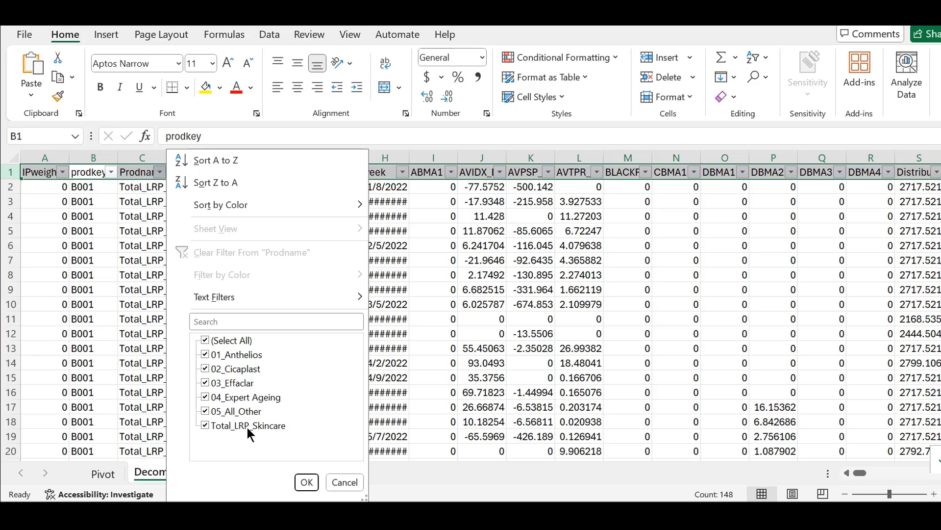
{"action": "left_click", "coordinate": [336, 480]}
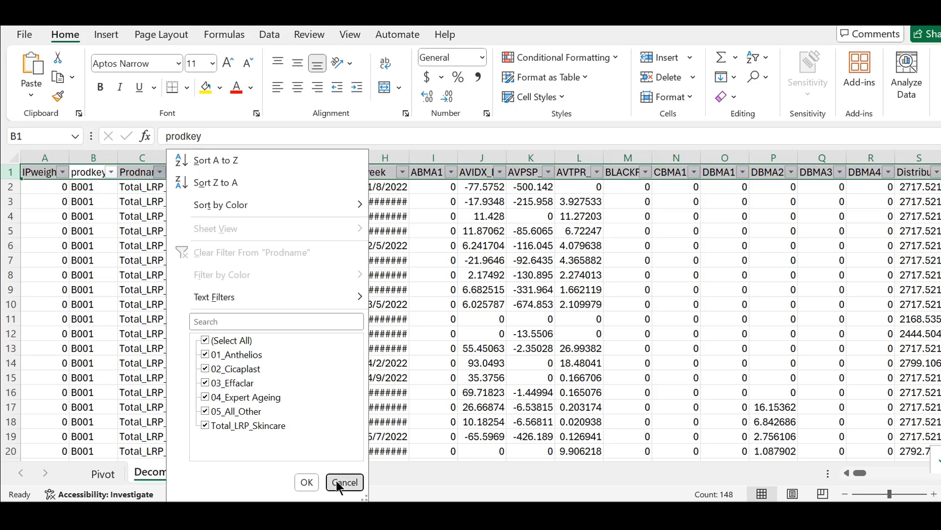
{"action": "left_click_drag", "start_coordinate": [417, 173], "coordinate": [842, 177]}
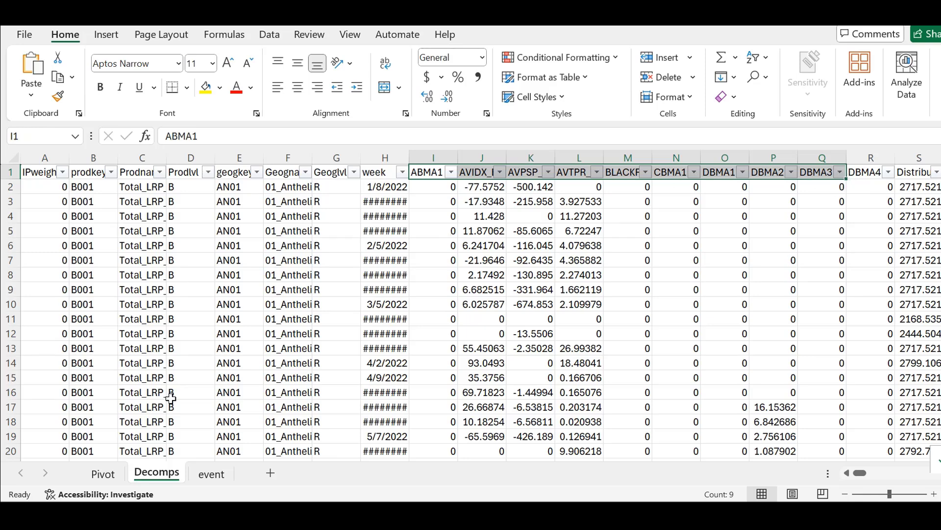
{"action": "left_click", "coordinate": [107, 472]}
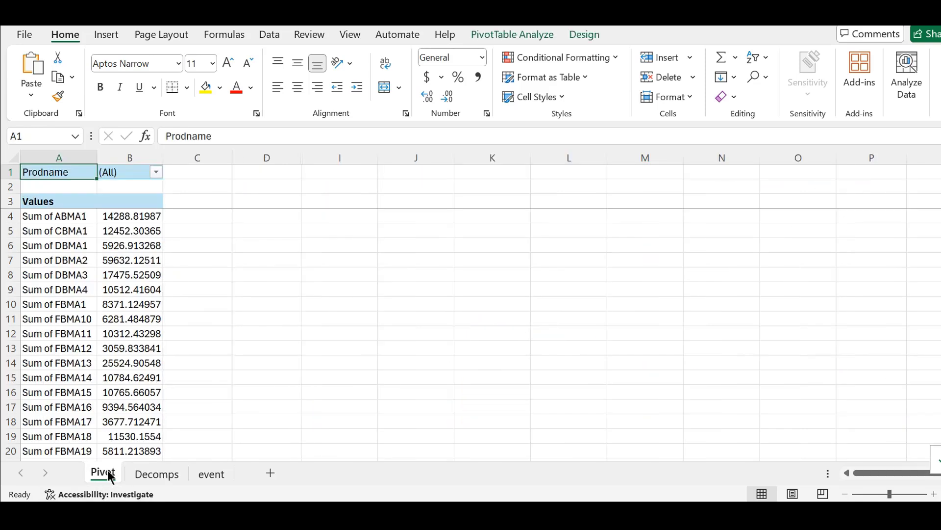
{"action": "left_click", "coordinate": [164, 471]}
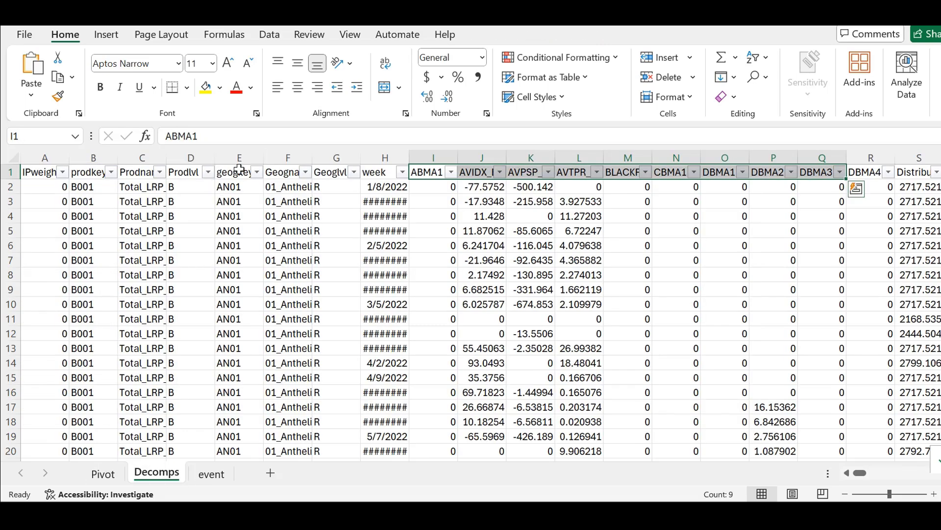
Filter the Prodname column in Decomps to show only 01_Anthelios
{"action": "left_click", "coordinate": [160, 171]}
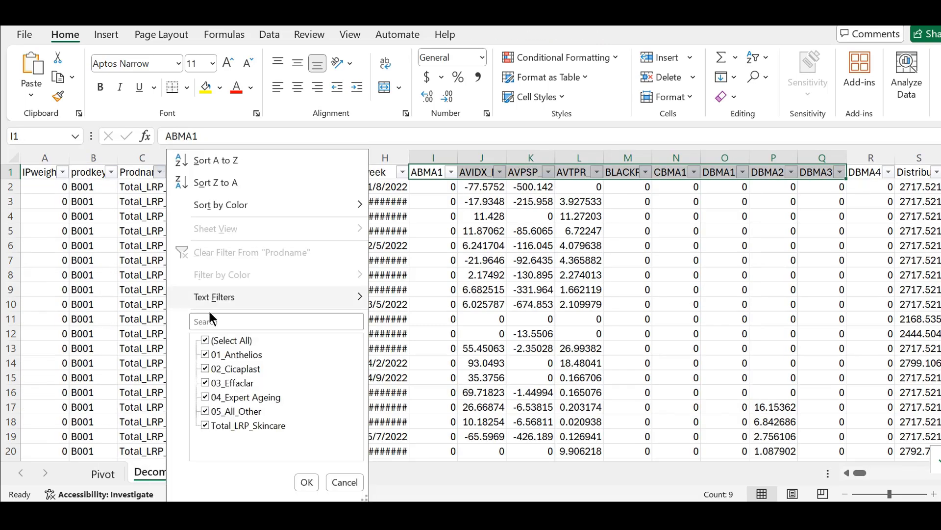
{"action": "left_click", "coordinate": [237, 335]}
{"action": "key", "text": "Down"}
{"action": "key", "text": "space"}
{"action": "key", "text": "Return"}
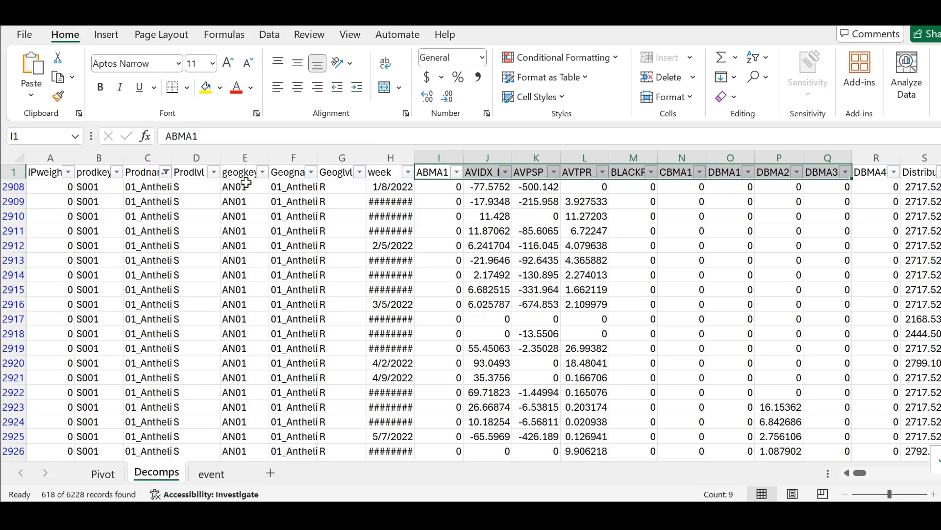
{"action": "left_click", "coordinate": [263, 171]}
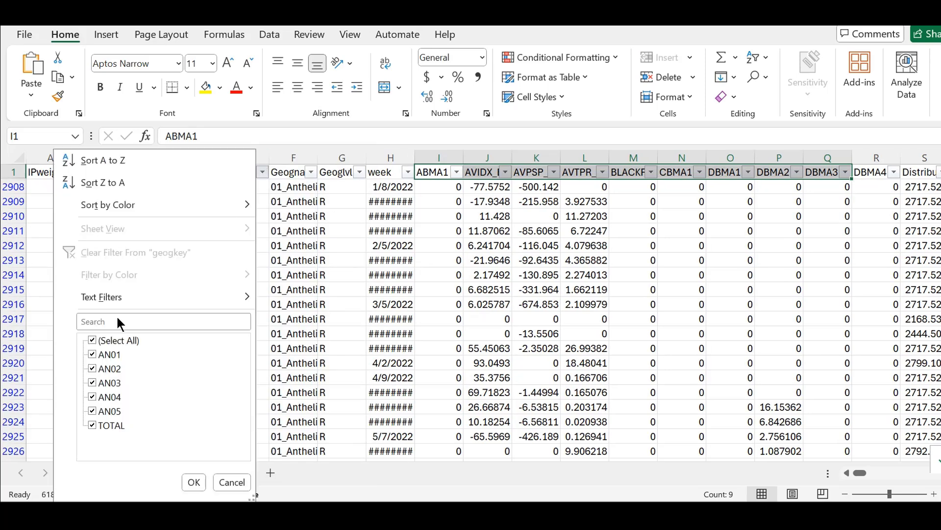
{"action": "left_click", "coordinate": [124, 341]}
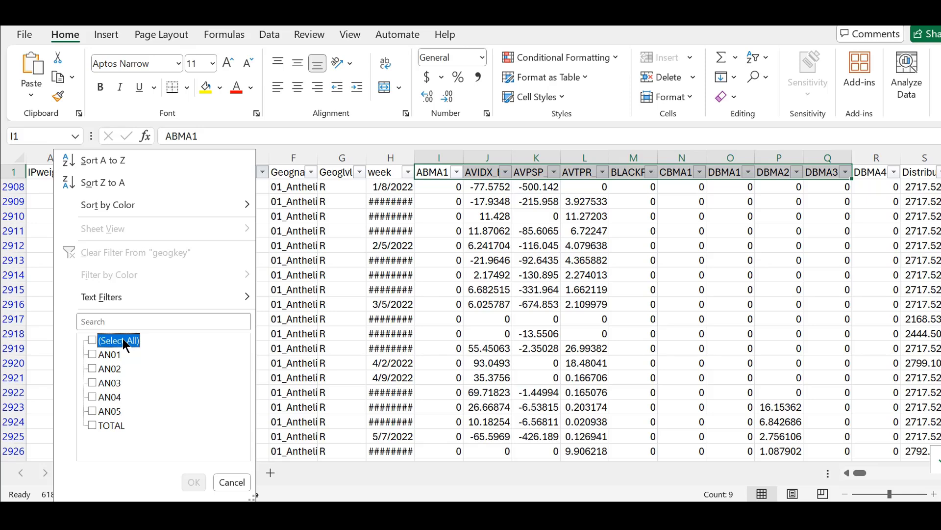
{"action": "left_click", "coordinate": [123, 338]}
{"action": "key", "text": "Return"}
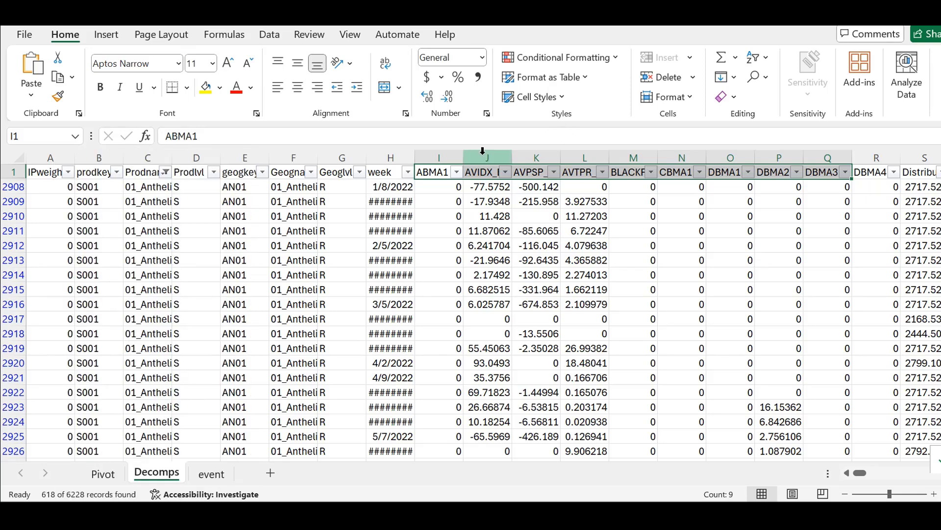
Select all filtered ABMA1 values below the header to read their sum
{"action": "left_click", "coordinate": [441, 173]}
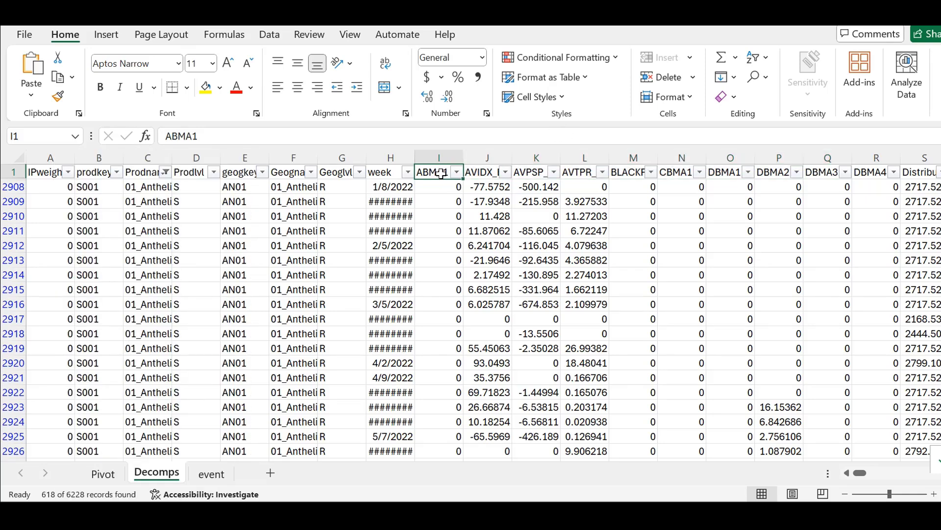
{"action": "left_click", "coordinate": [442, 188]}
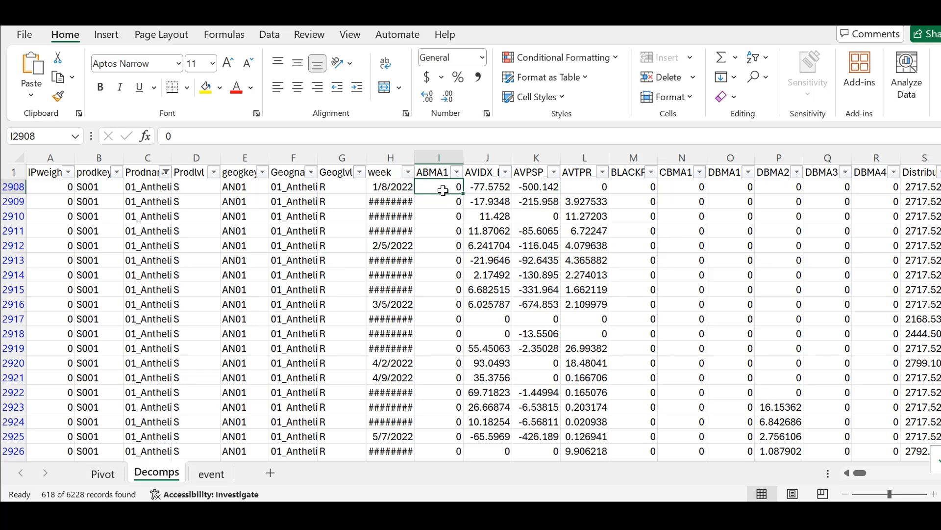
{"action": "key", "text": "ctrl+shift+Down"}
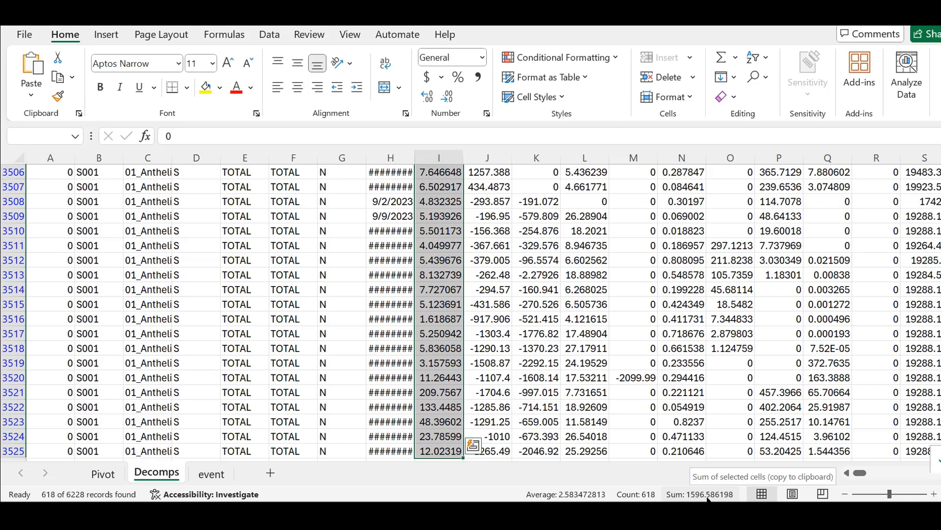
Filter the Pivot sheet's Prodname to 01_Anthelios and compare its ABMA1 total with the selected column in Decomps
{"action": "left_click", "coordinate": [100, 474]}
{"action": "left_click", "coordinate": [156, 172]}
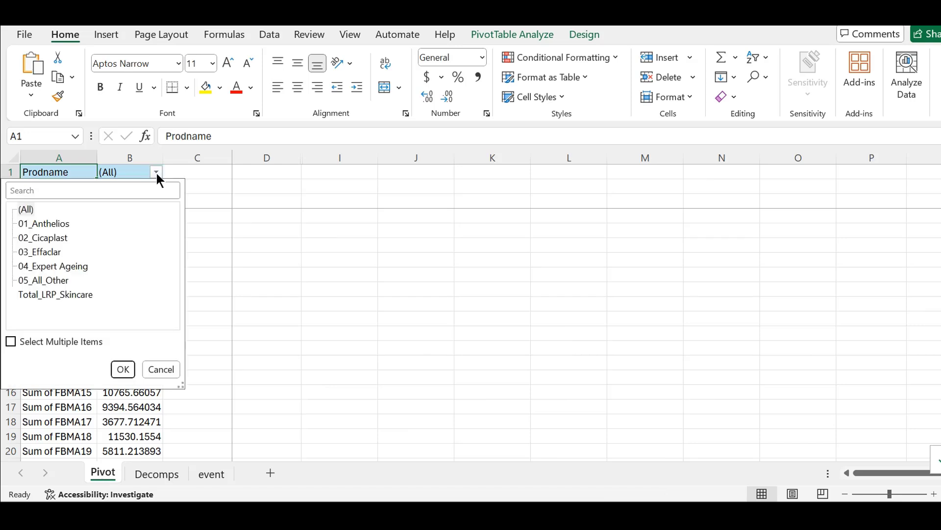
{"action": "double_click", "coordinate": [44, 223]}
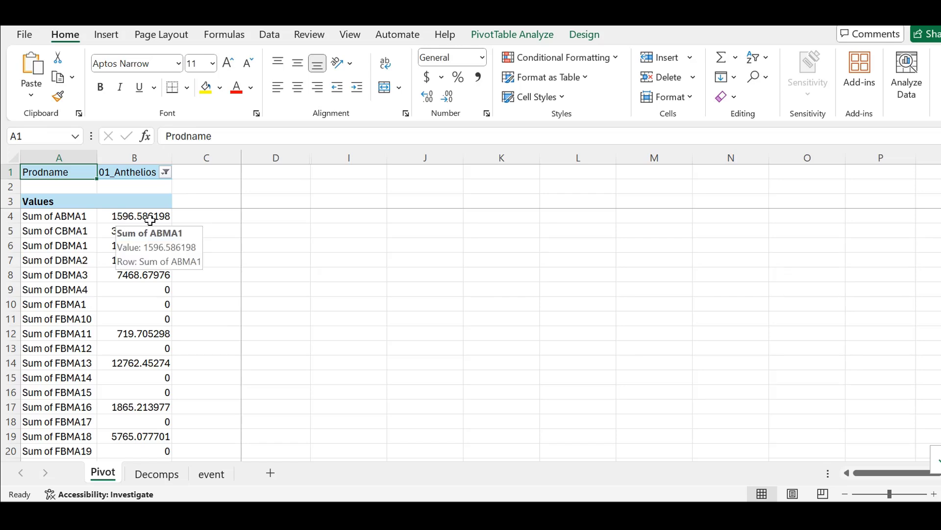
{"action": "left_click", "coordinate": [167, 473]}
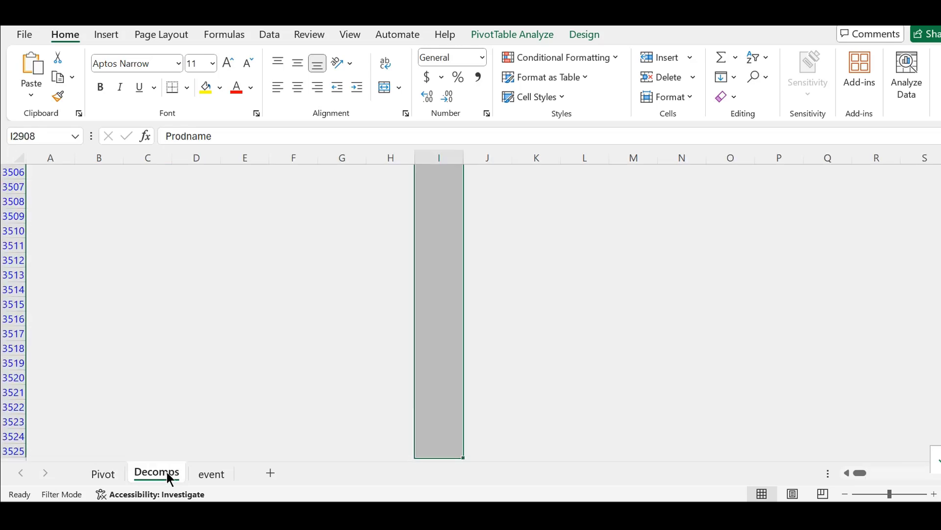
{"action": "left_click", "coordinate": [112, 476]}
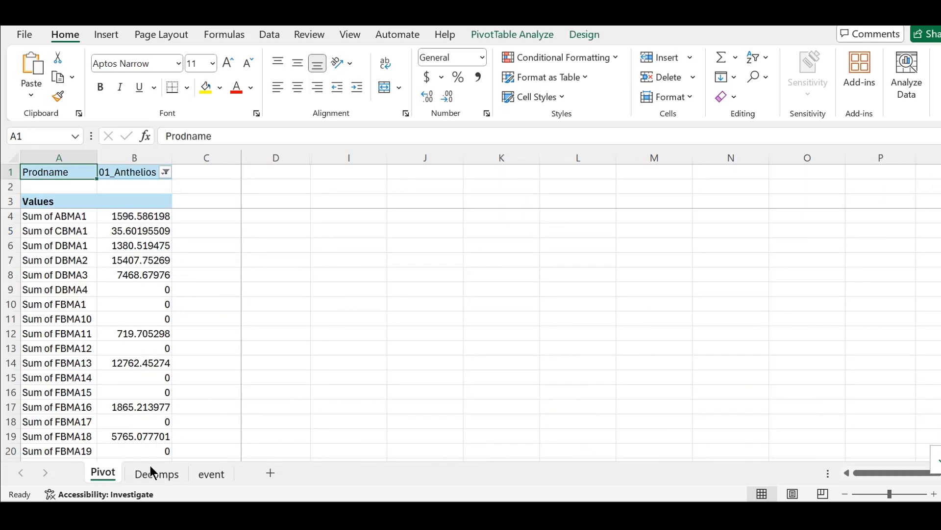
Return to the top of the Decomps data and remove the filters from its header row
{"action": "left_click", "coordinate": [161, 477]}
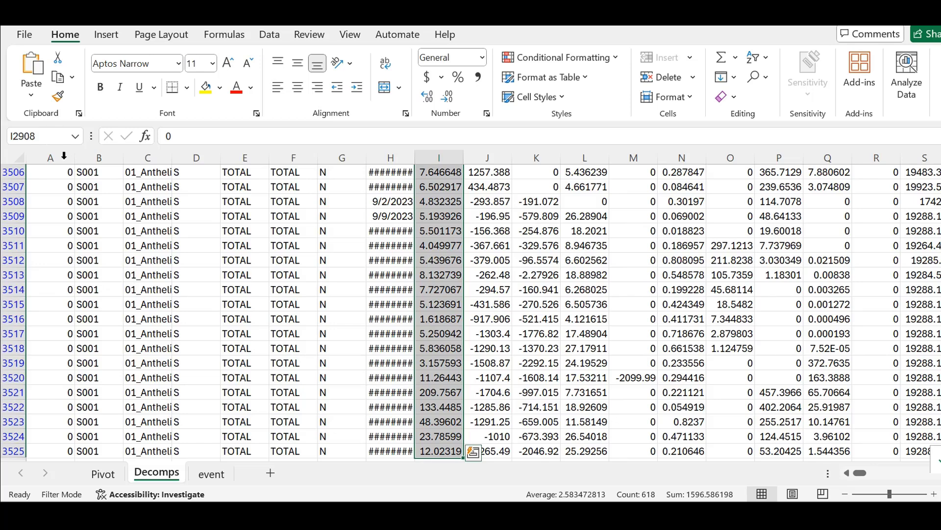
{"action": "left_click", "coordinate": [87, 206]}
{"action": "key", "text": "ctrl+Up"}
{"action": "key", "text": "ctrl+Left"}
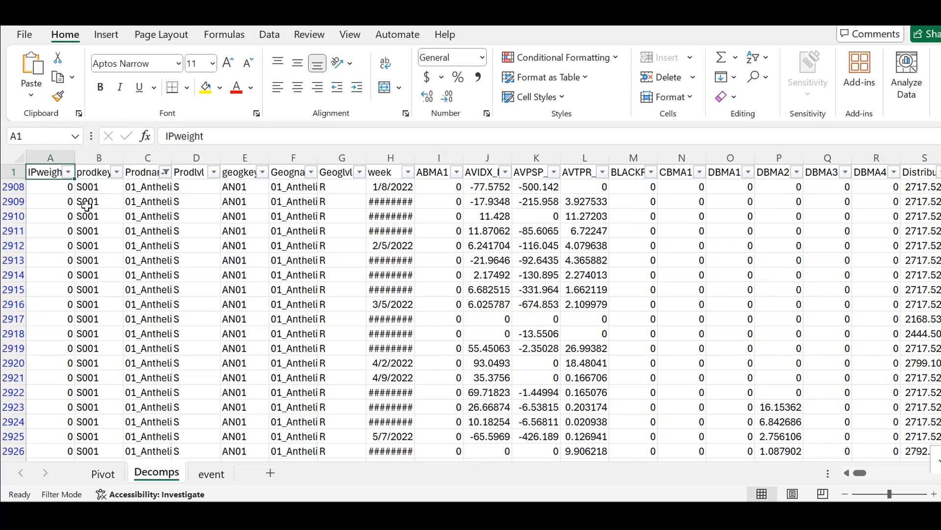
{"action": "key", "text": "ctrl+shift+l"}
Create a PivotTable on a new worksheet from the full Decomps data range, $A$1:$ER$6229
{"action": "key", "text": "ctrl+shift+Down"}
{"action": "key", "text": "ctrl+shift+Right"}
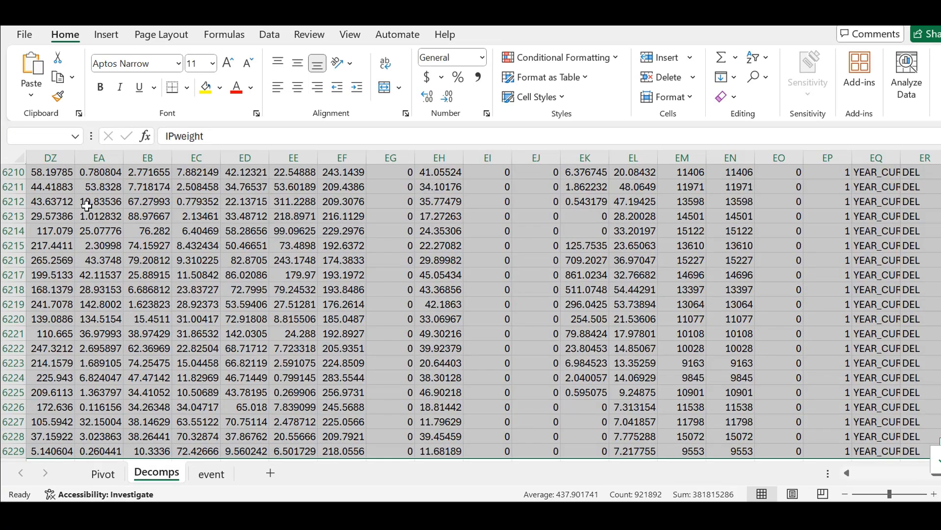
{"action": "key", "text": "alt+n"}
{"action": "key", "text": "v"}
{"action": "key", "text": "t"}
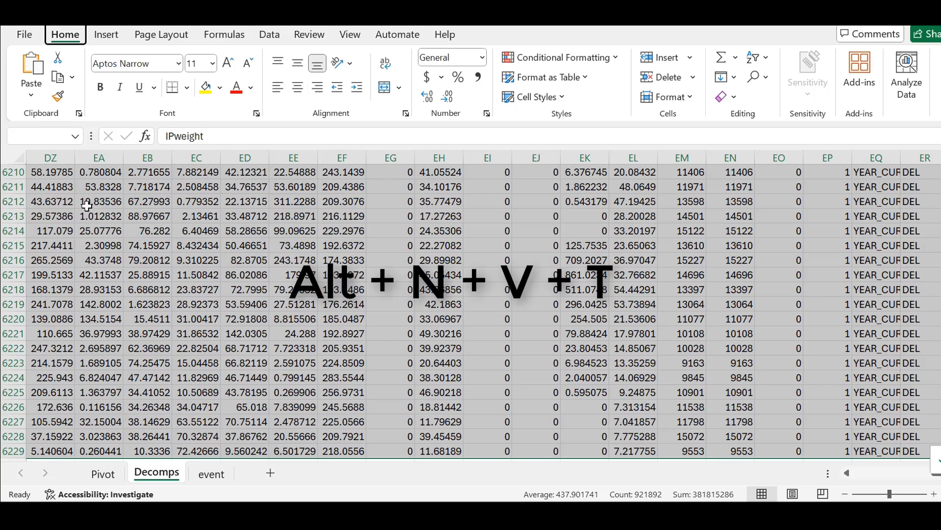
{"action": "key", "text": "alt+n"}
{"action": "key", "text": "v"}
{"action": "key", "text": "t"}
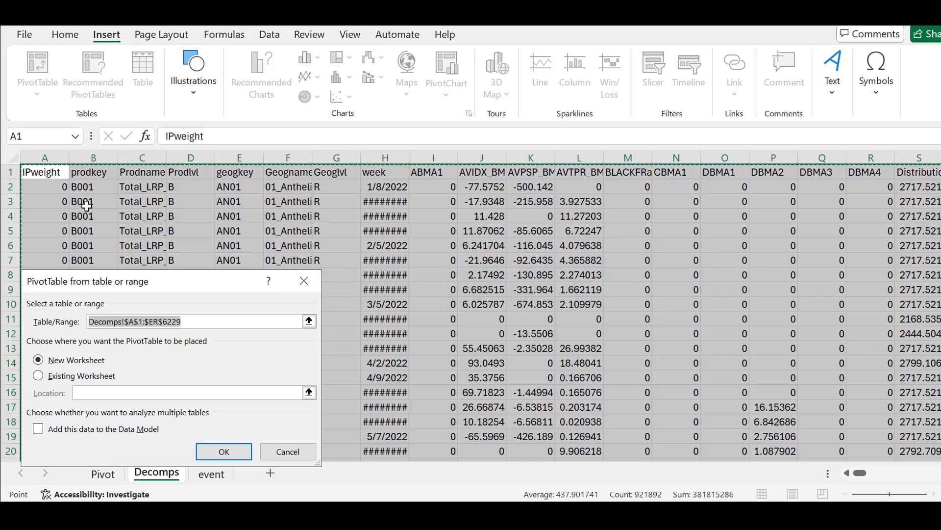
{"action": "key", "text": "Return"}
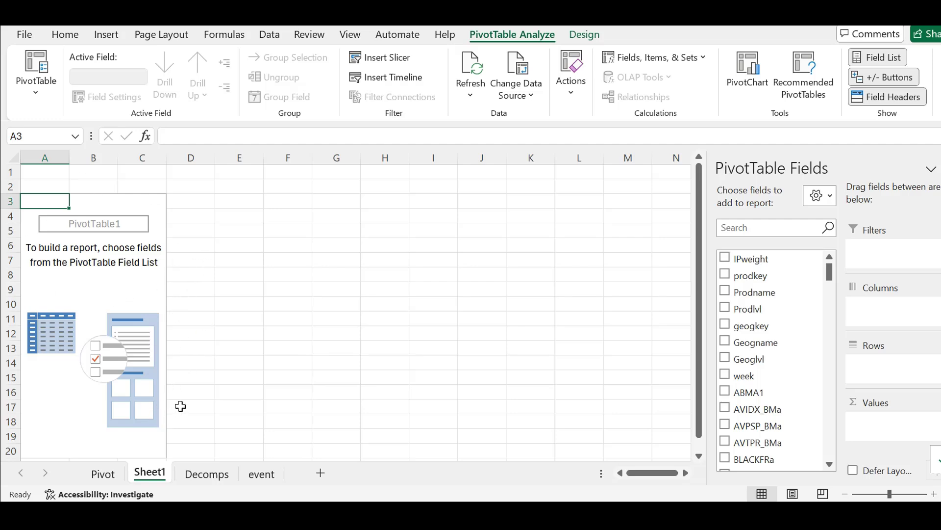
Select the full Decomps data again from cell A1 and start another PivotTable from a table or range
{"action": "left_click", "coordinate": [196, 473]}
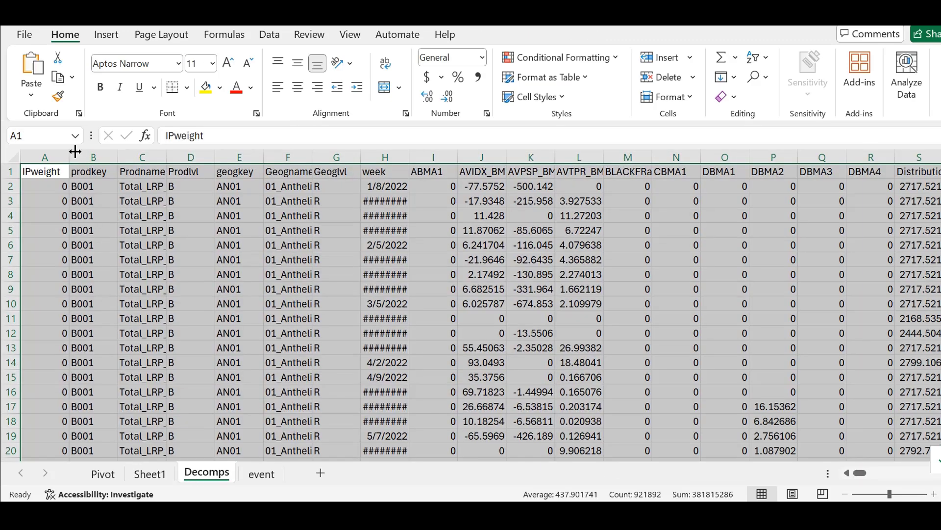
{"action": "left_click", "coordinate": [51, 172]}
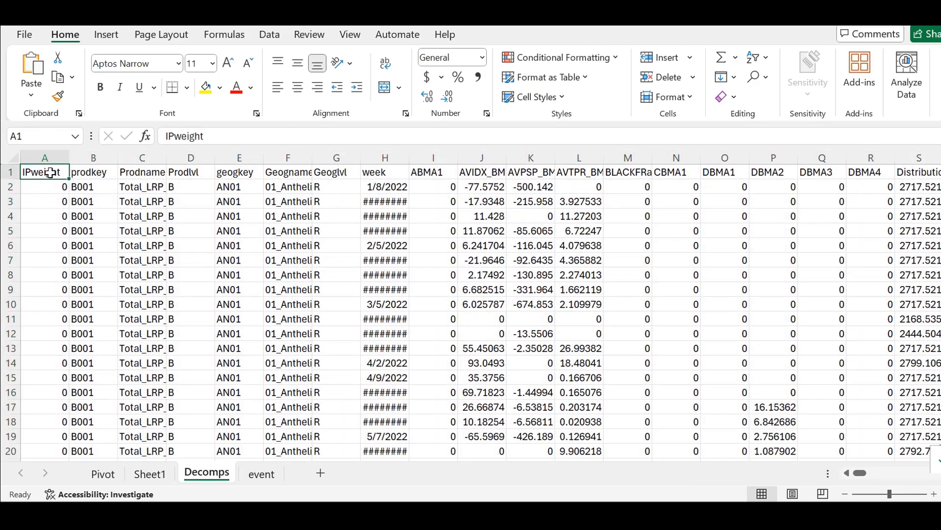
{"action": "key", "text": "ctrl+shift+End"}
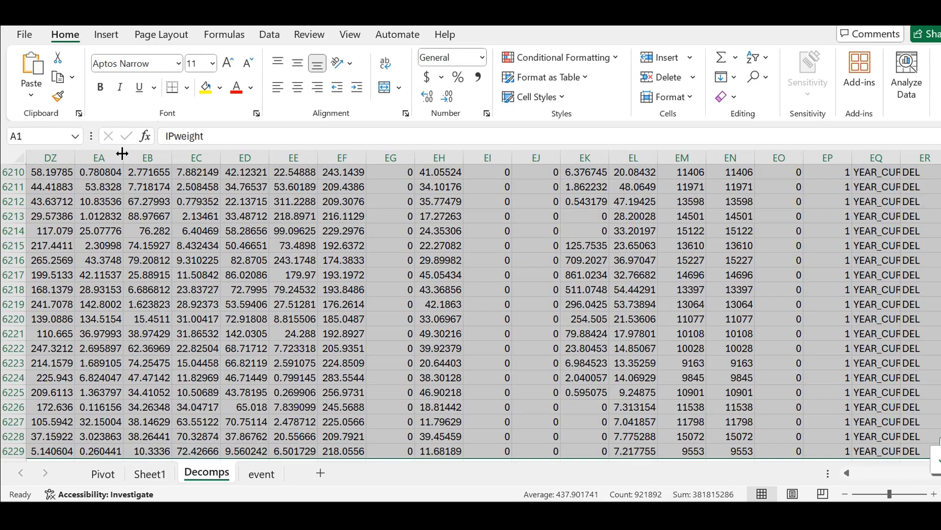
{"action": "left_click", "coordinate": [108, 36]}
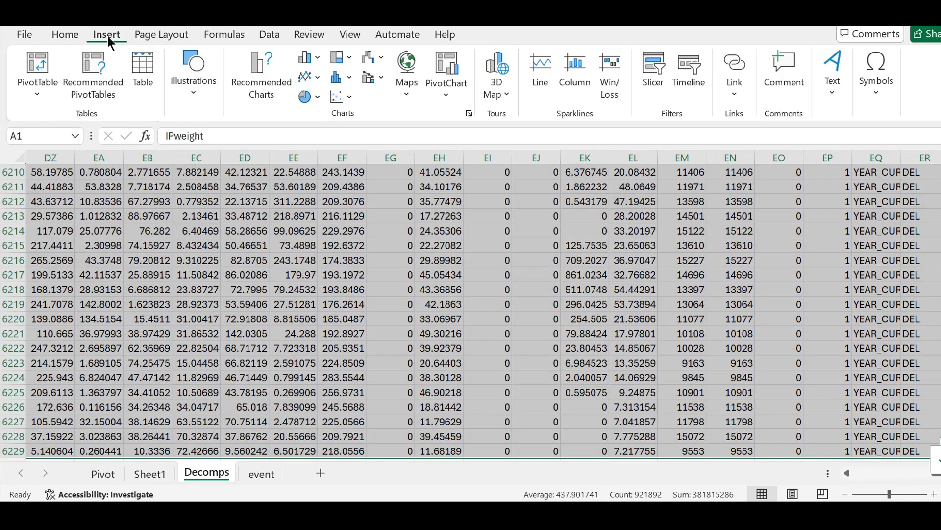
{"action": "left_click", "coordinate": [43, 90]}
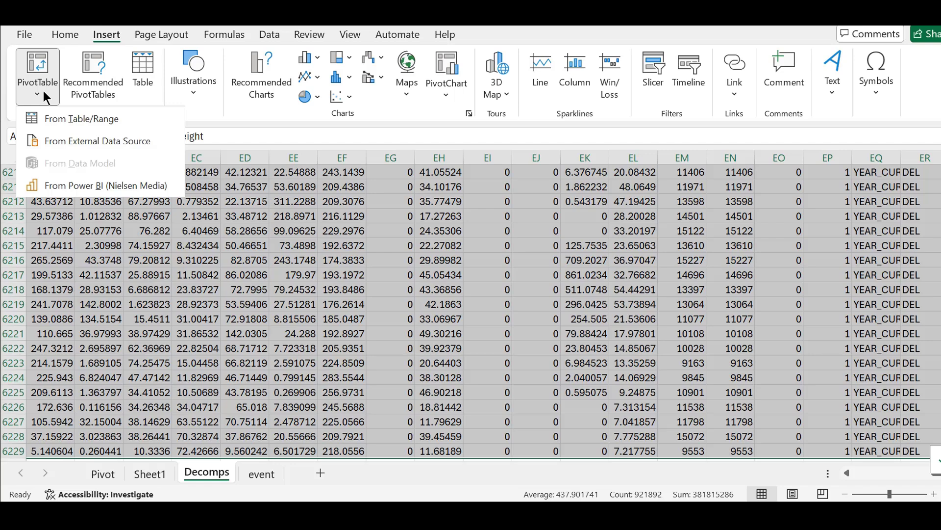
{"action": "left_click", "coordinate": [62, 120]}
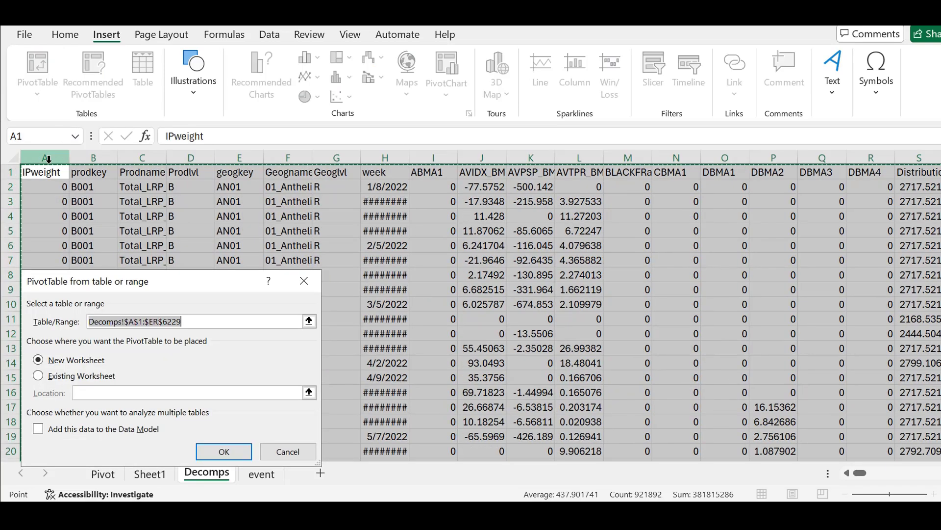
Reselect the PivotTable's source range as Decomps!$A$1:$ER$6229, starting from the IPweight header
{"action": "left_click", "coordinate": [48, 174]}
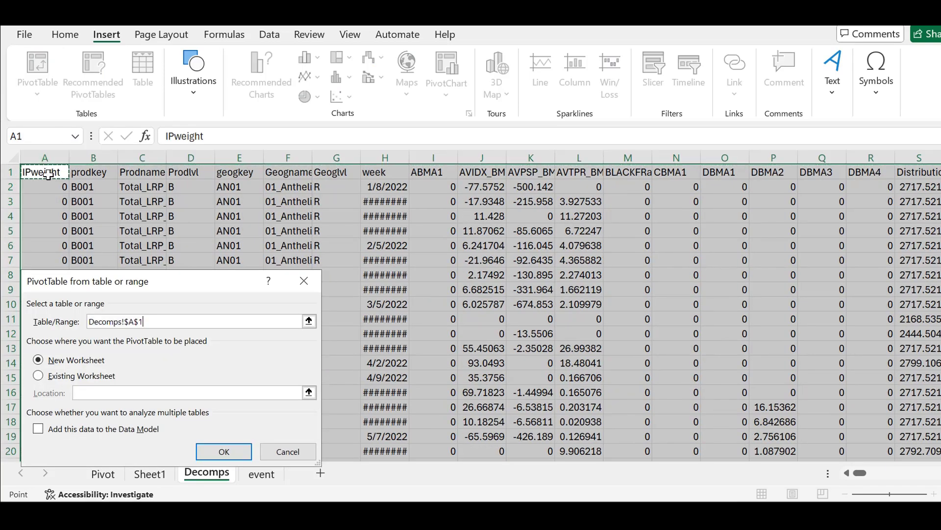
{"action": "key", "text": "ctrl+shift+Down"}
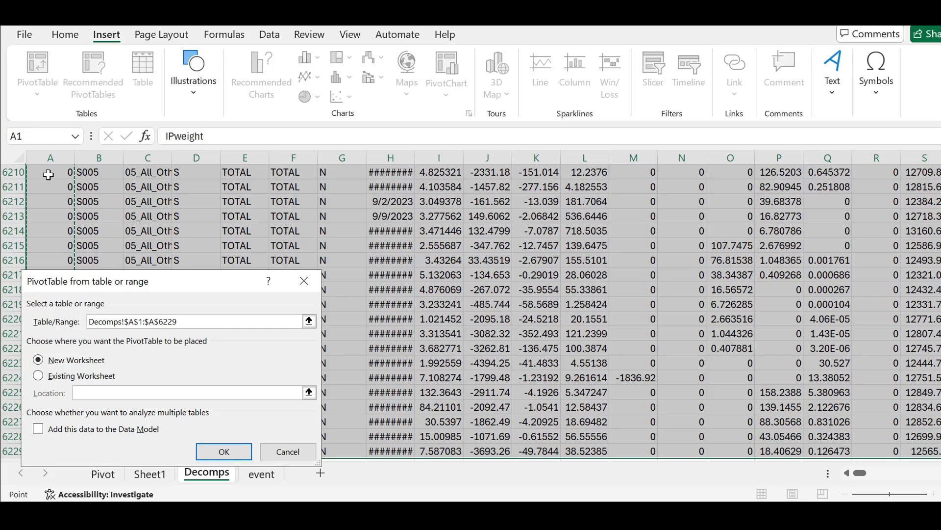
{"action": "key", "text": "ctrl+shift+Right"}
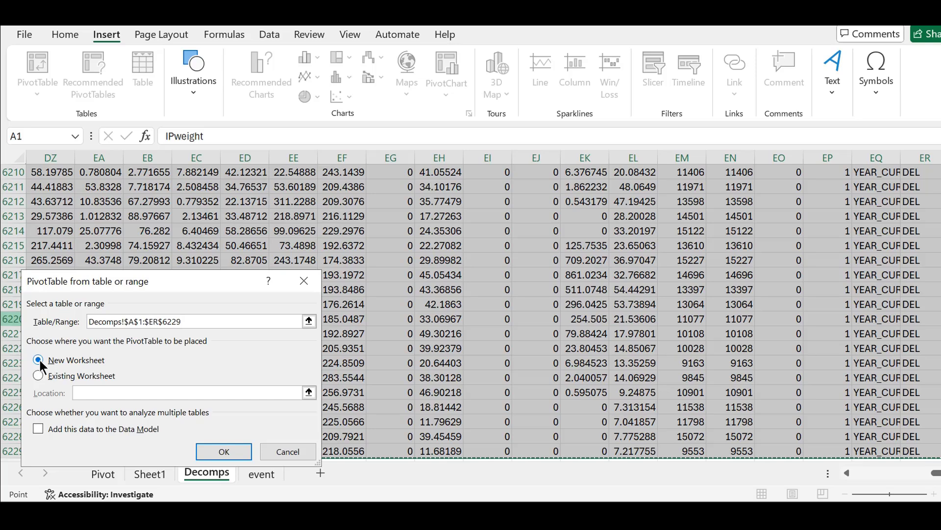
{"action": "left_click", "coordinate": [40, 375]}
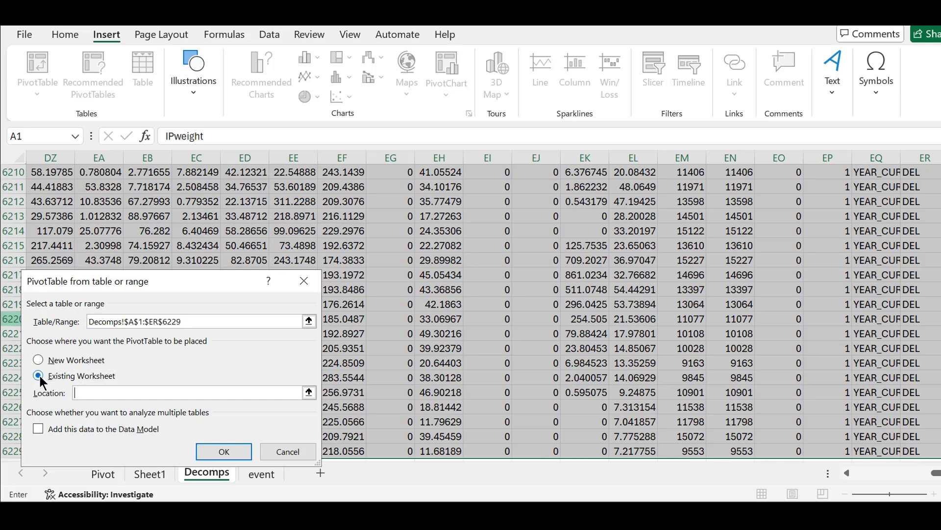
{"action": "scroll", "coordinate": [363, 294], "scroll_direction": "down", "scroll_amount": 6}
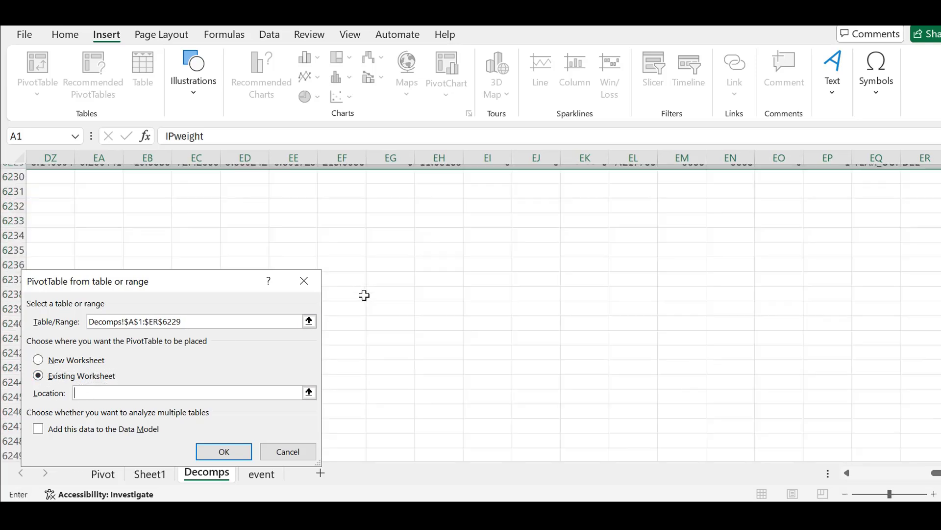
{"action": "left_click", "coordinate": [35, 236]}
{"action": "scroll", "coordinate": [684, 177], "scroll_direction": "right", "scroll_amount": 4}
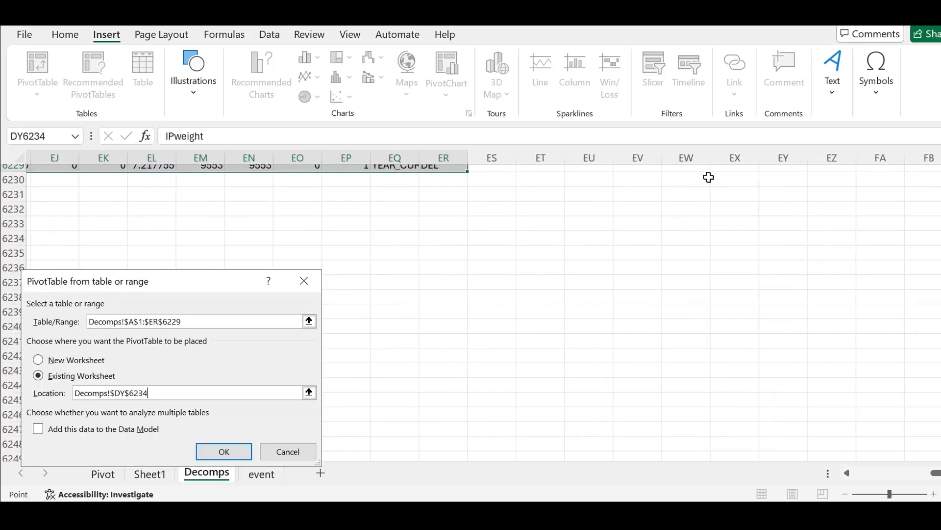
{"action": "scroll", "coordinate": [610, 204], "scroll_direction": "up", "scroll_amount": 12}
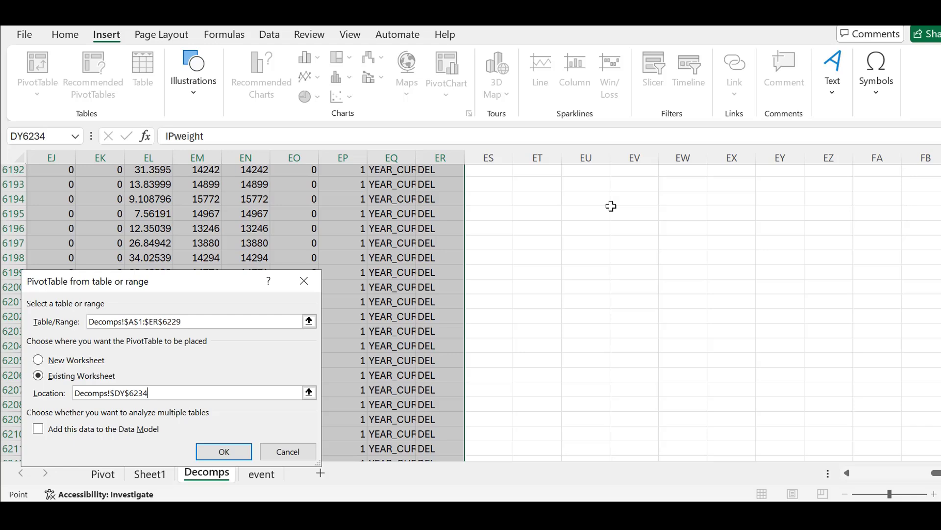
Create the PivotTable on a new worksheet and add prodkey as its report filter
{"action": "left_click", "coordinate": [38, 359]}
{"action": "left_click", "coordinate": [231, 454]}
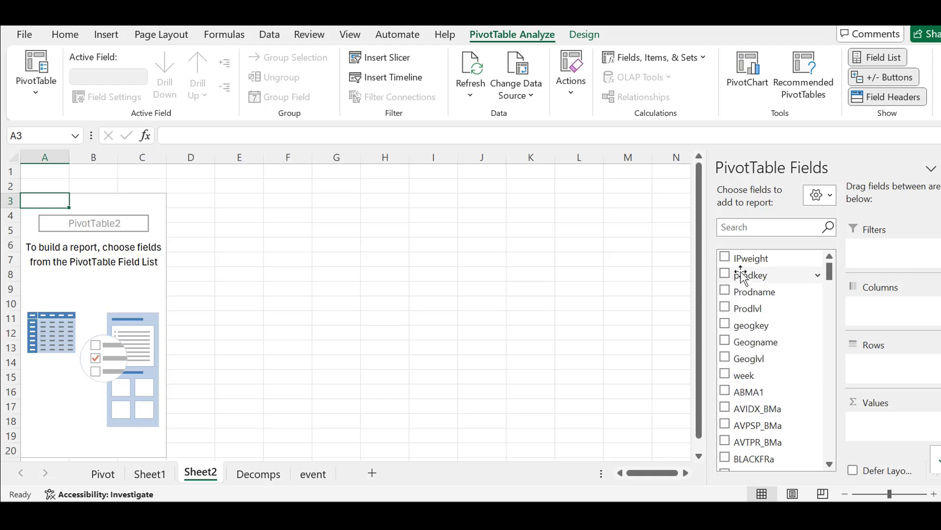
{"action": "left_click_drag", "start_coordinate": [745, 276], "coordinate": [871, 251]}
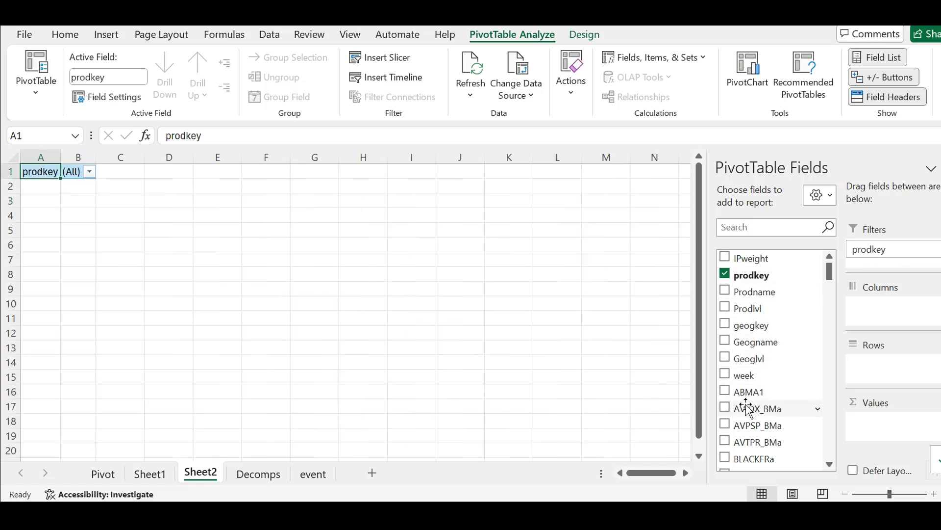
Add ABMA1, AVIDX_BMa, AVPSP_BMa, AVTPR_BMa, CBMA1, DBMA1, DBMA2 and DBMA3 as summed values and arrange the values as rows
{"action": "left_click", "coordinate": [726, 388]}
{"action": "left_click", "coordinate": [726, 406]}
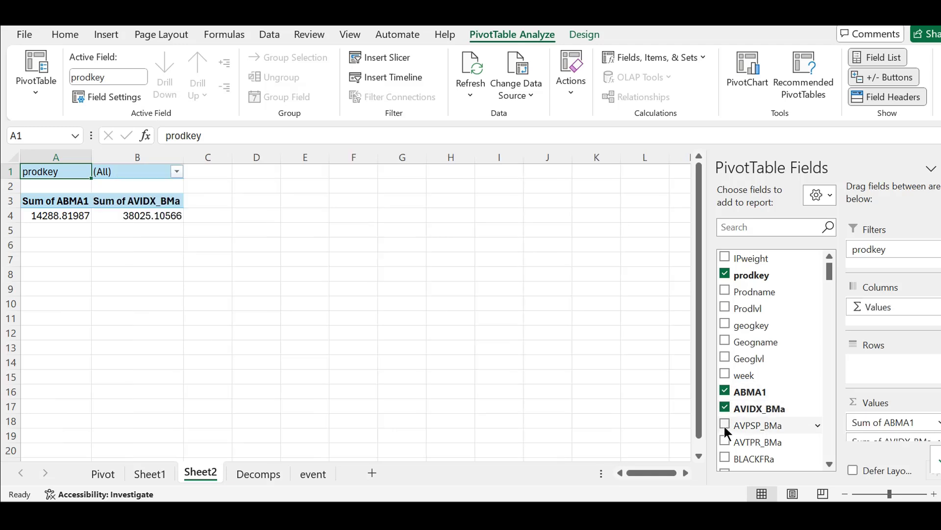
{"action": "left_click", "coordinate": [724, 425]}
{"action": "left_click", "coordinate": [724, 441]}
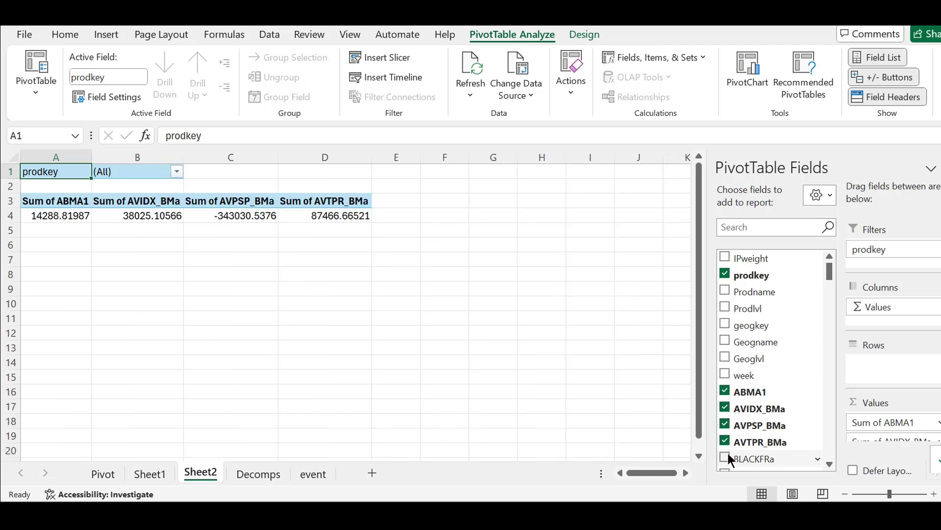
{"action": "scroll", "coordinate": [728, 451], "scroll_direction": "down", "scroll_amount": 3}
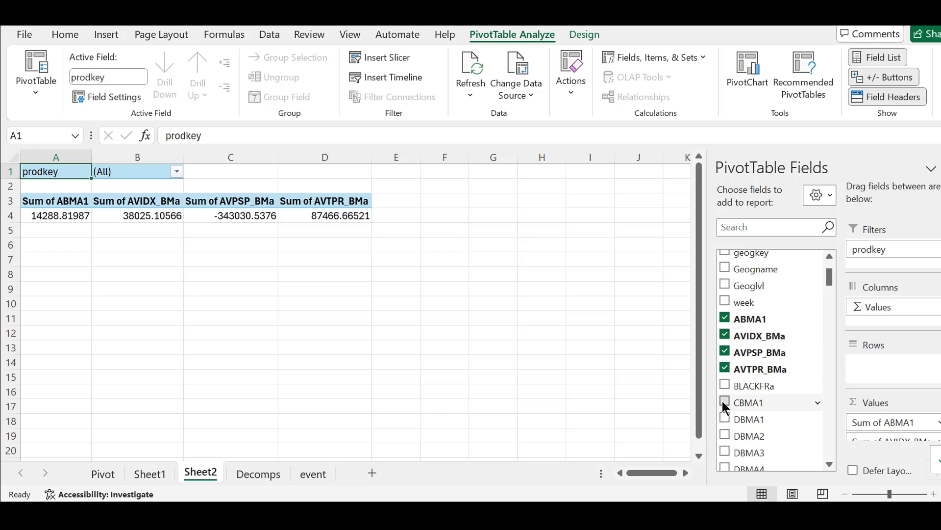
{"action": "left_click", "coordinate": [721, 400]}
{"action": "left_click", "coordinate": [723, 417]}
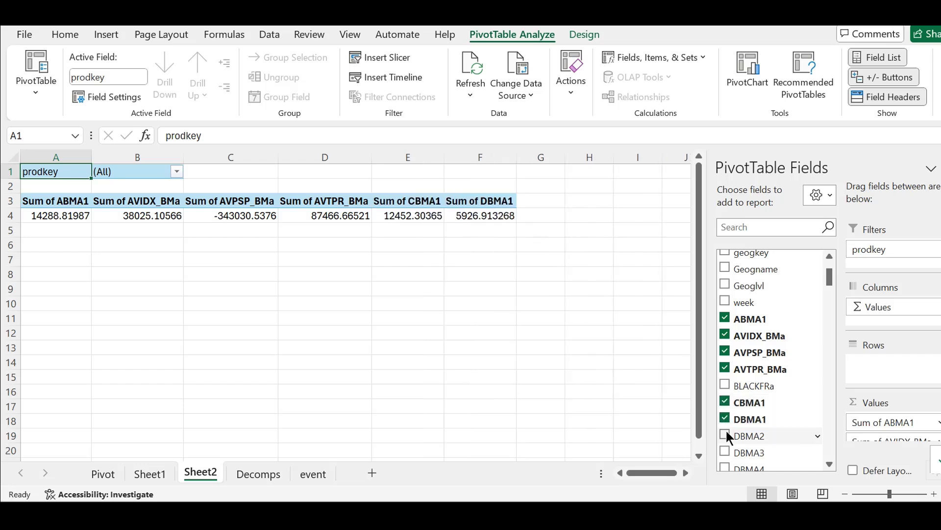
{"action": "left_click", "coordinate": [725, 436]}
{"action": "left_click", "coordinate": [725, 451]}
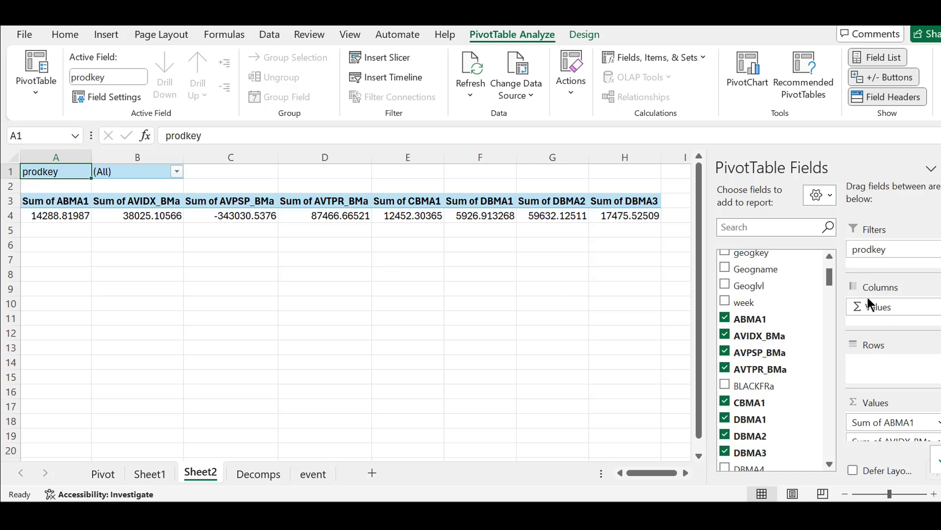
{"action": "left_click_drag", "start_coordinate": [869, 303], "coordinate": [876, 368]}
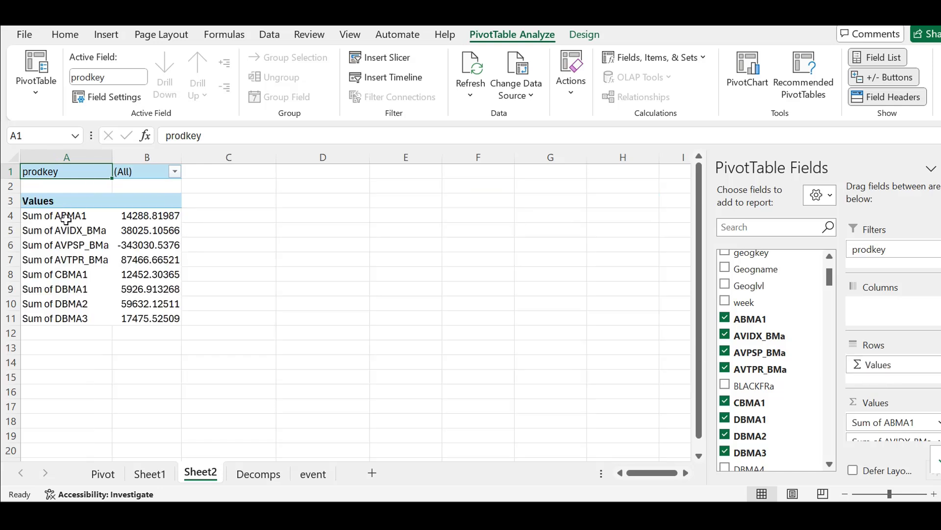
Break the summed values down by prodkey in the rows, and replace that row field with Prodname
{"action": "left_click_drag", "start_coordinate": [66, 219], "coordinate": [147, 335]}
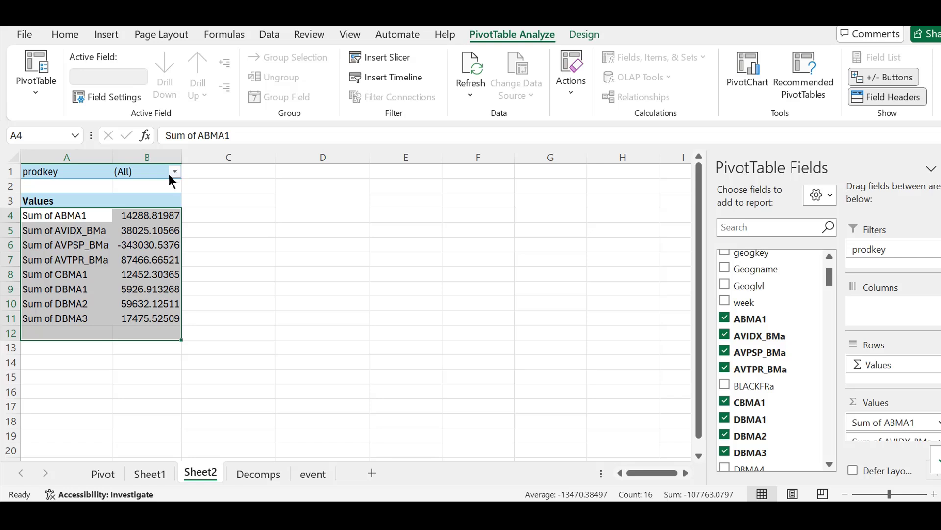
{"action": "left_click", "coordinate": [87, 224]}
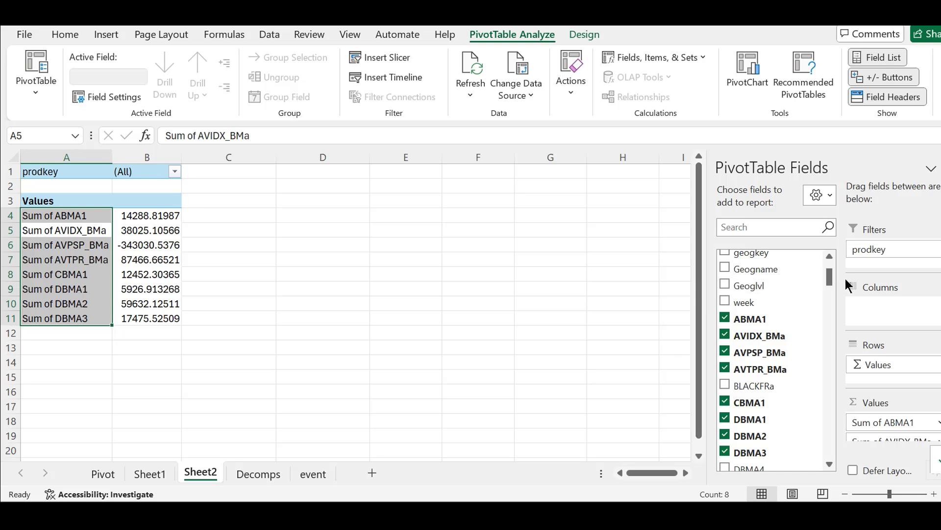
{"action": "left_click_drag", "start_coordinate": [868, 247], "coordinate": [877, 365]}
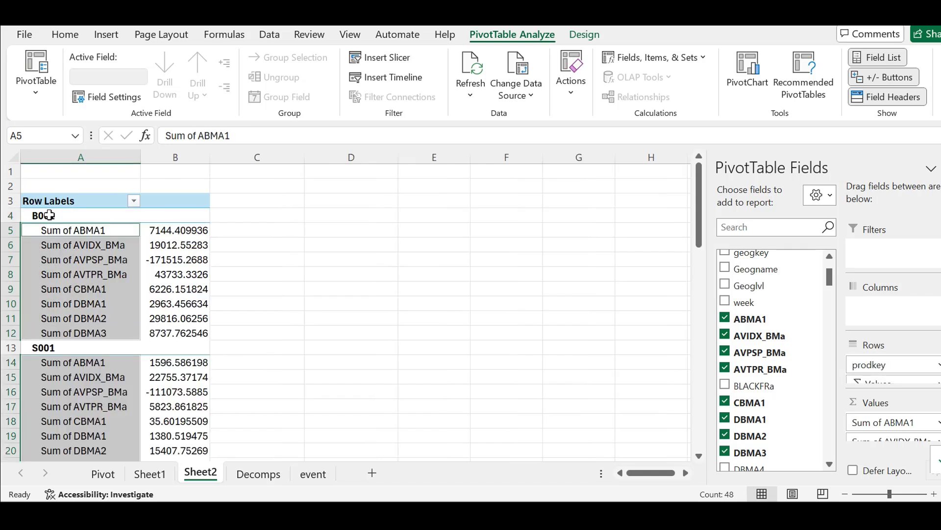
{"action": "scroll", "coordinate": [755, 333], "scroll_direction": "up", "scroll_amount": 2}
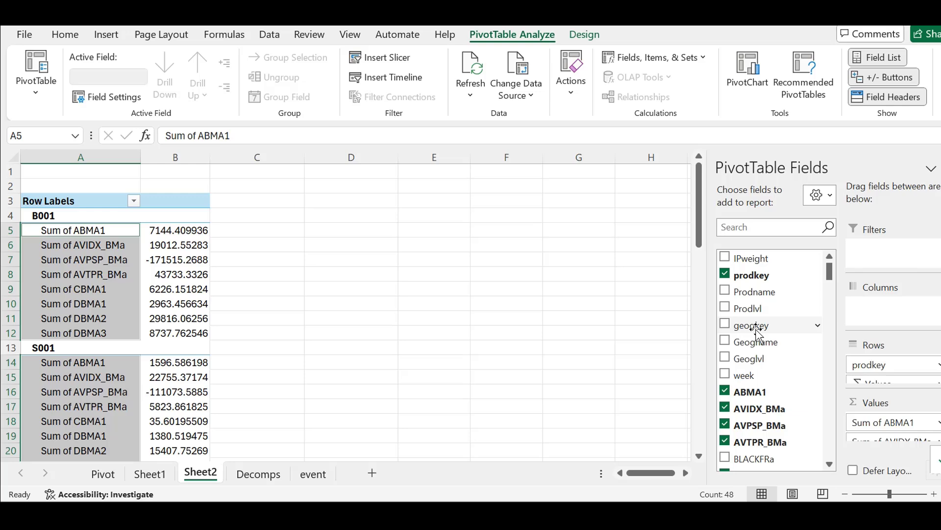
{"action": "mouse_move", "coordinate": [753, 295]}
{"action": "left_mouse_down"}
{"action": "mouse_move", "coordinate": [897, 347]}
{"action": "mouse_move", "coordinate": [875, 378]}
{"action": "mouse_move", "coordinate": [761, 302]}
{"action": "left_mouse_up"}
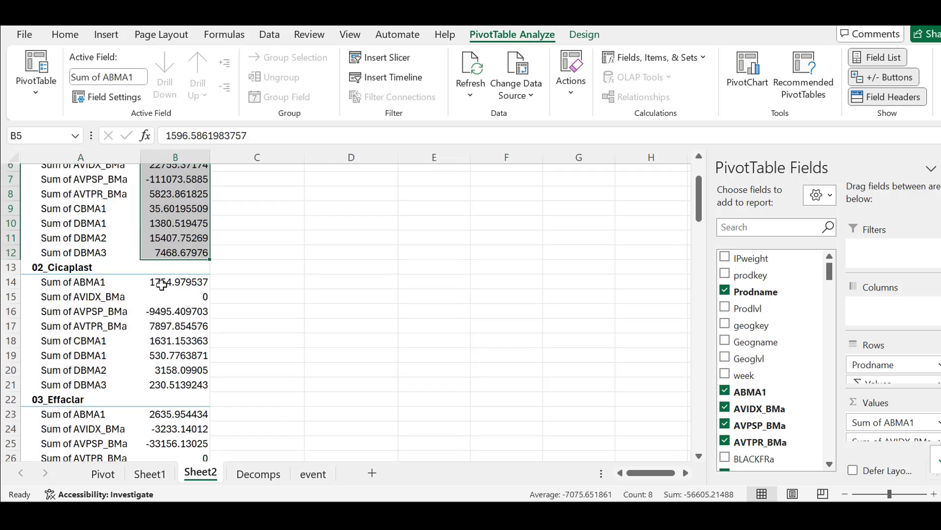
Examine the summed values grouped under the 02_Cicaplast and 01_Anthelios product headings
{"action": "left_click_drag", "start_coordinate": [161, 284], "coordinate": [188, 384]}
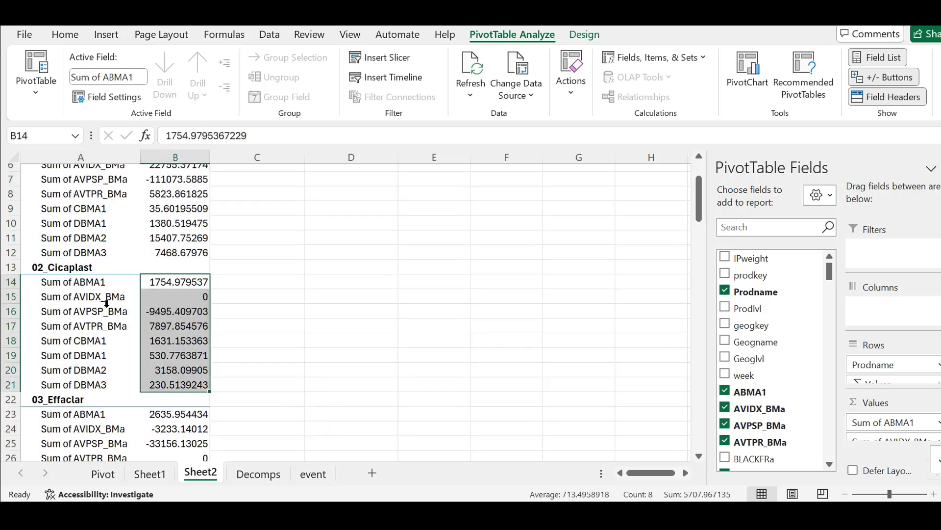
{"action": "scroll", "coordinate": [107, 303], "scroll_direction": "up", "scroll_amount": 2}
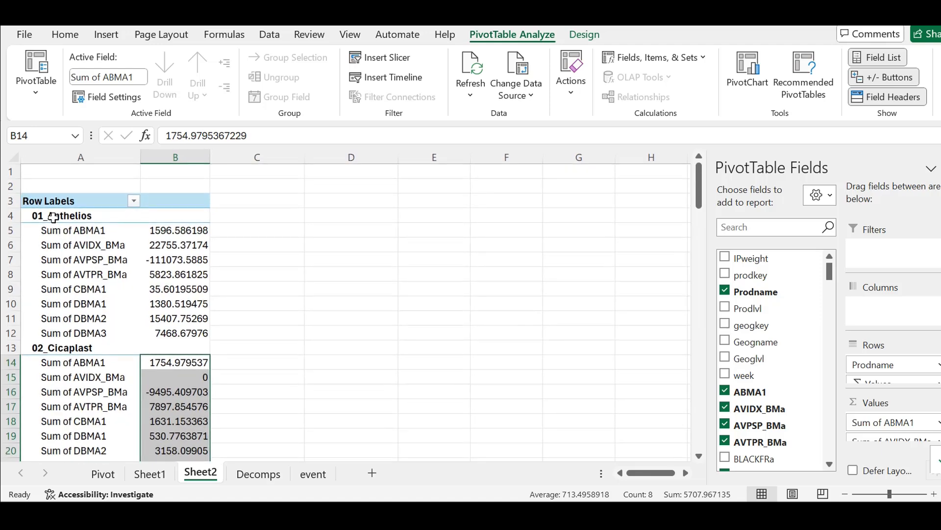
{"action": "left_click", "coordinate": [65, 218]}
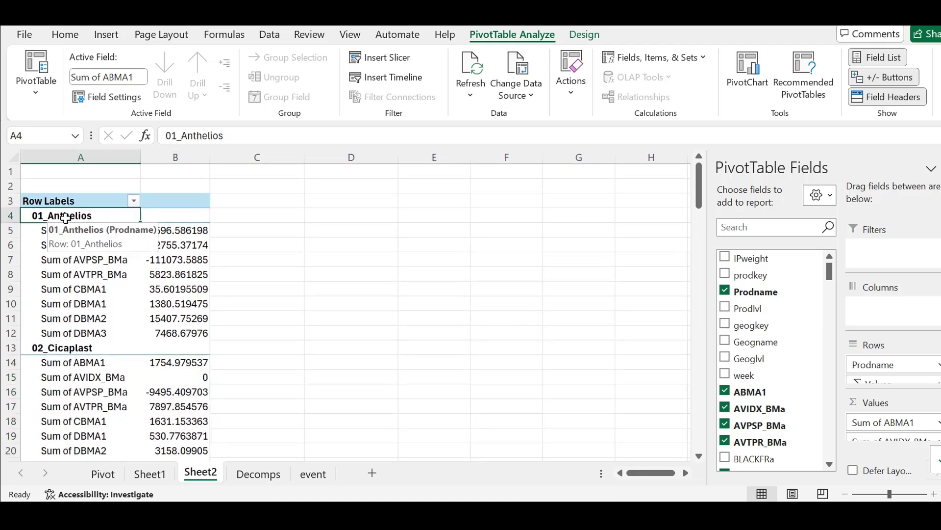
Show the PivotTable in tabular form with all item labels repeated
{"action": "left_click", "coordinate": [34, 228]}
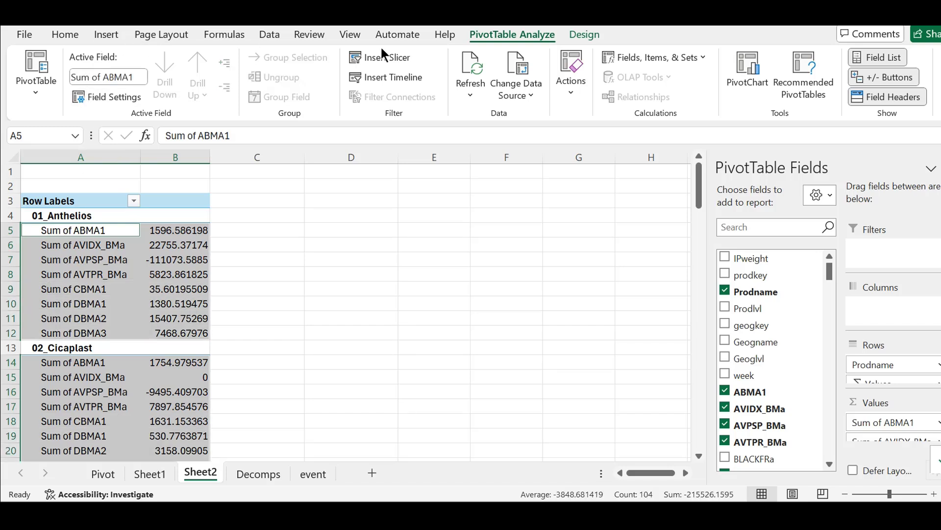
{"action": "left_click", "coordinate": [572, 34]}
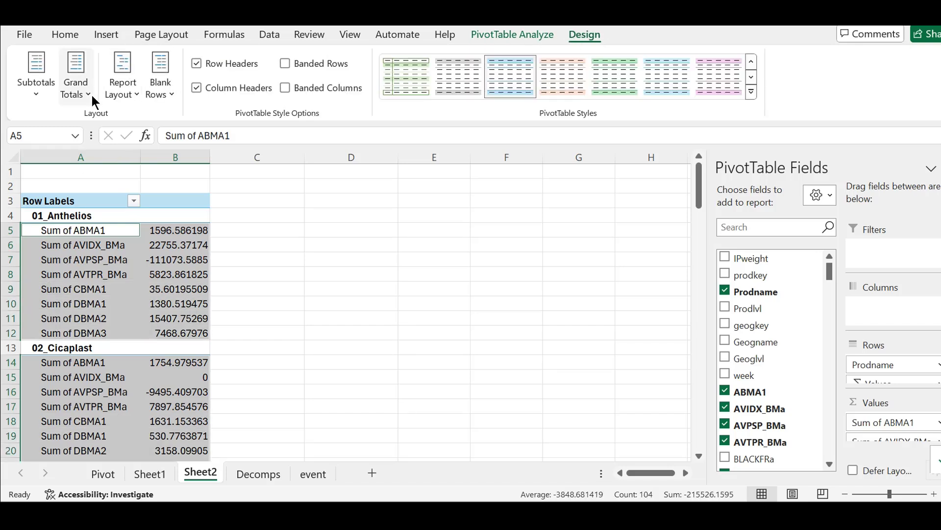
{"action": "left_click", "coordinate": [118, 88]}
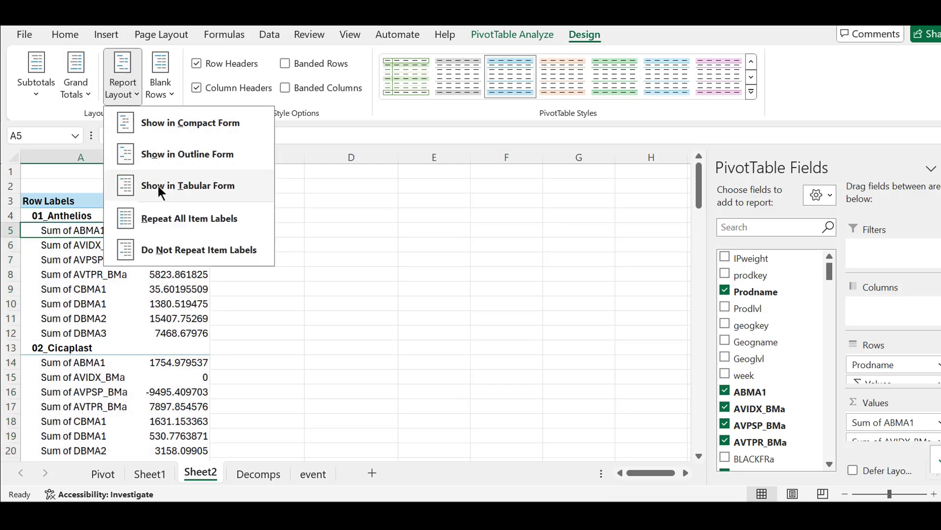
{"action": "left_click", "coordinate": [158, 187]}
{"action": "left_click", "coordinate": [128, 93]}
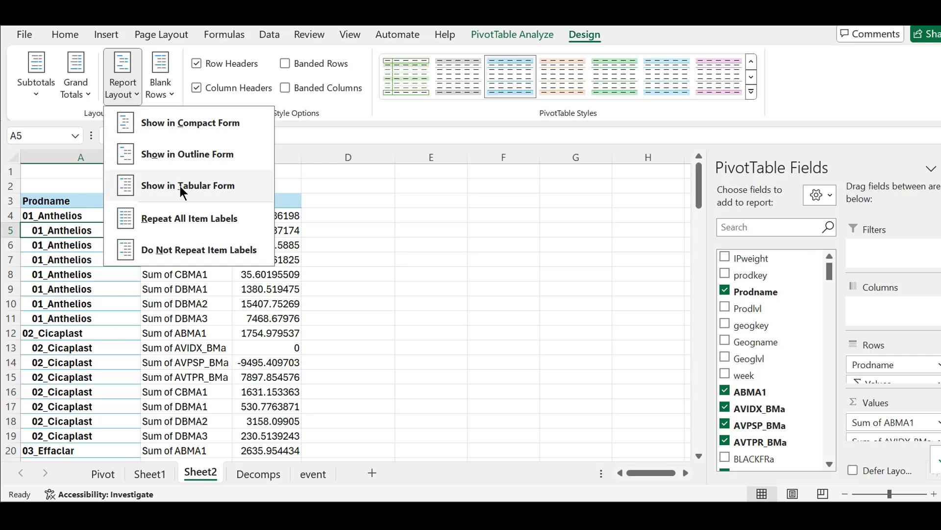
{"action": "left_click", "coordinate": [63, 229]}
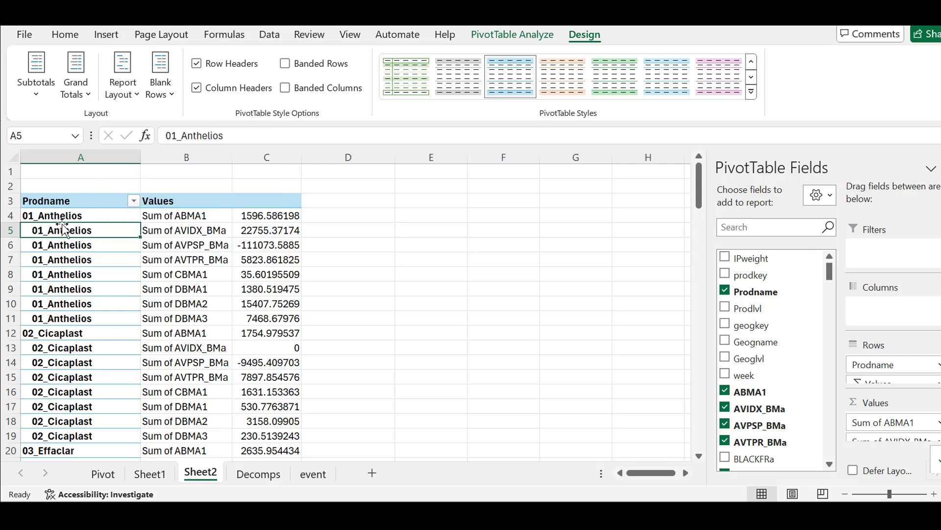
Review the repeated product labels and their sums for 01_Anthelios and 02_Cicaplast
{"action": "left_click_drag", "start_coordinate": [62, 218], "coordinate": [64, 318]}
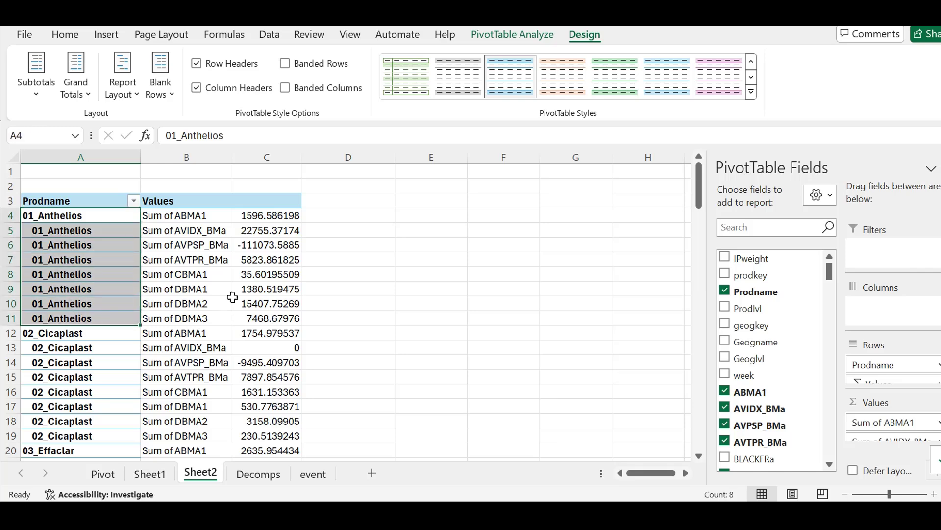
{"action": "left_click_drag", "start_coordinate": [271, 214], "coordinate": [269, 305]}
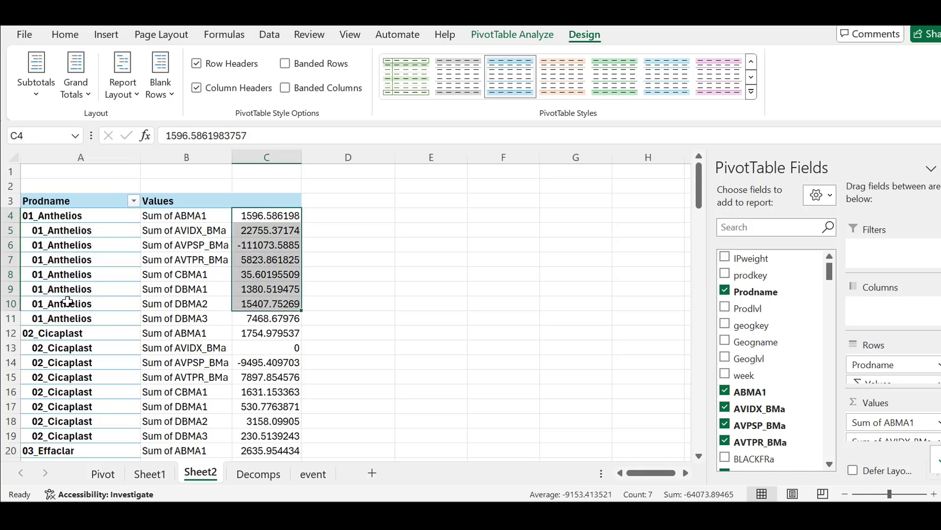
{"action": "left_click_drag", "start_coordinate": [269, 214], "coordinate": [284, 443]}
{"action": "left_click", "coordinate": [283, 437]}
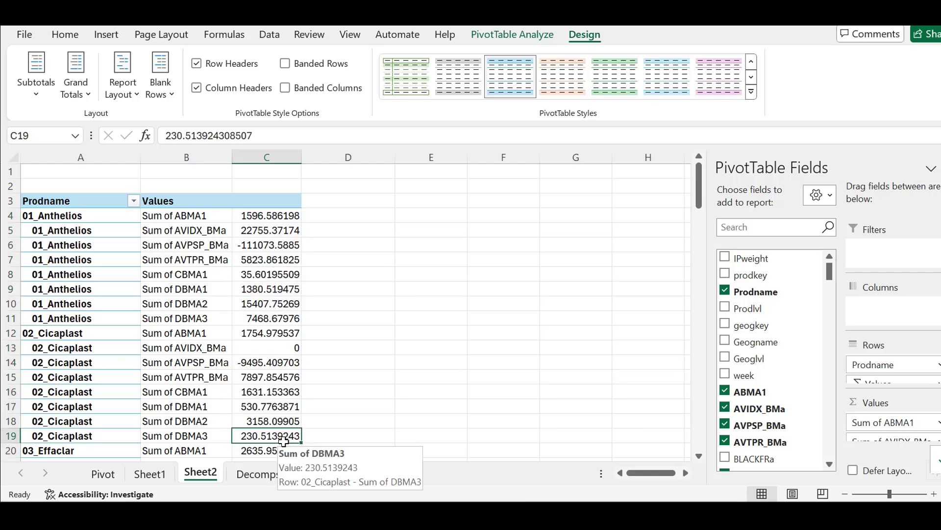
Rename the PivotTable's worksheet as working
{"action": "double_click", "coordinate": [205, 472]}
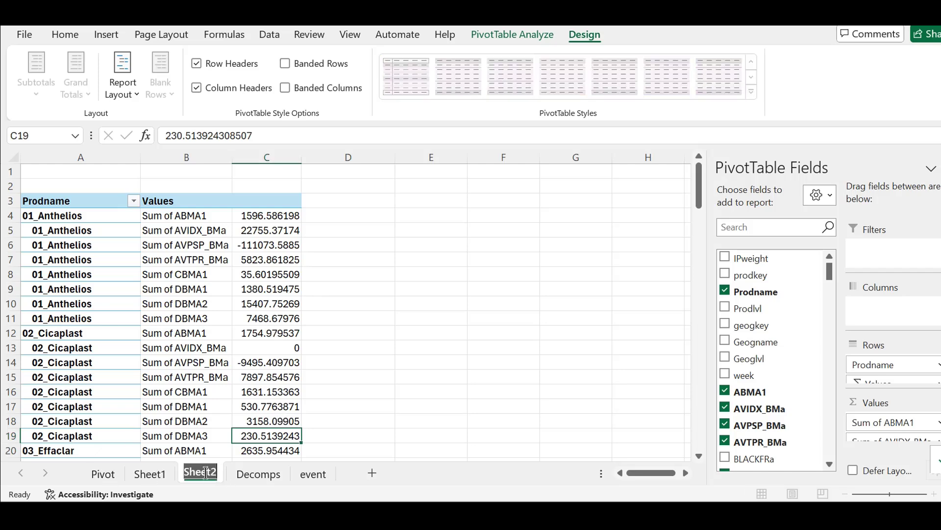
{"action": "type", "text": "working"}
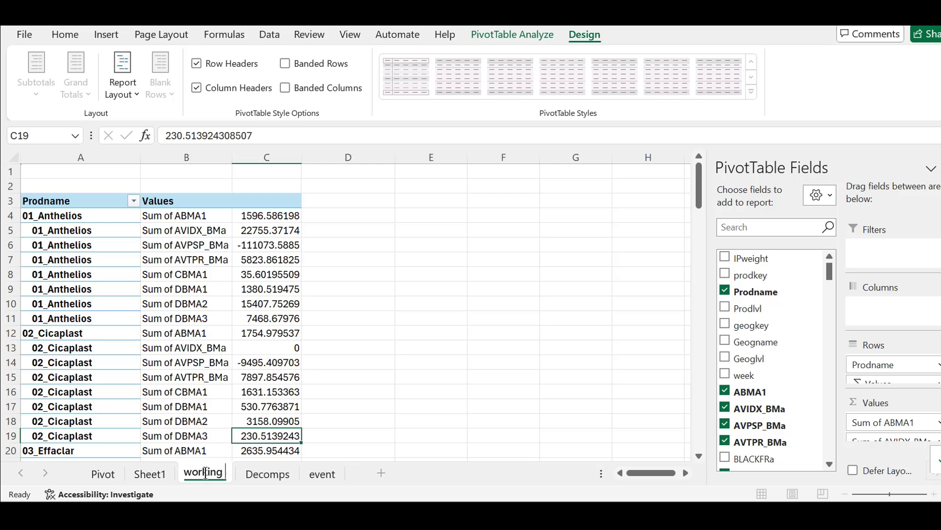
{"action": "key", "text": "Return"}
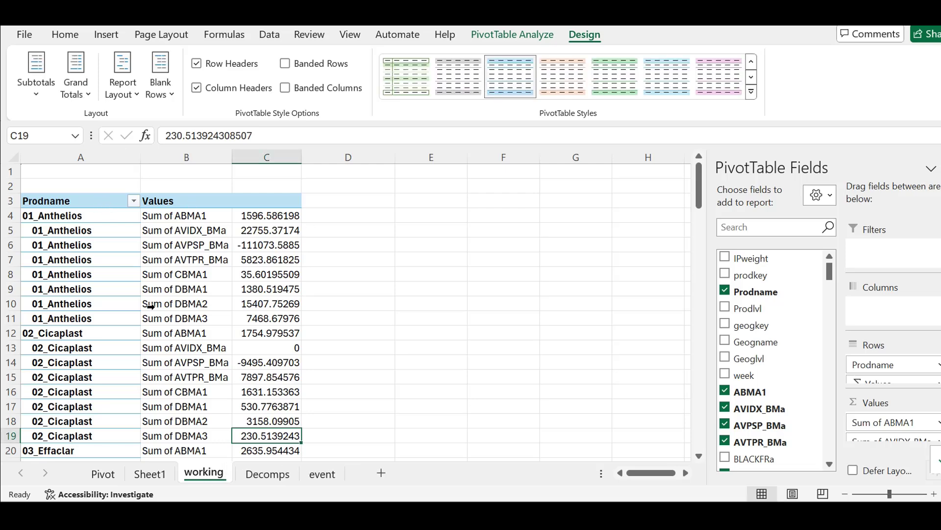
Make Prodname the report filter instead of a row field and view its product choices
{"action": "left_click_drag", "start_coordinate": [759, 292], "coordinate": [866, 260]}
{"action": "left_click", "coordinate": [175, 171]}
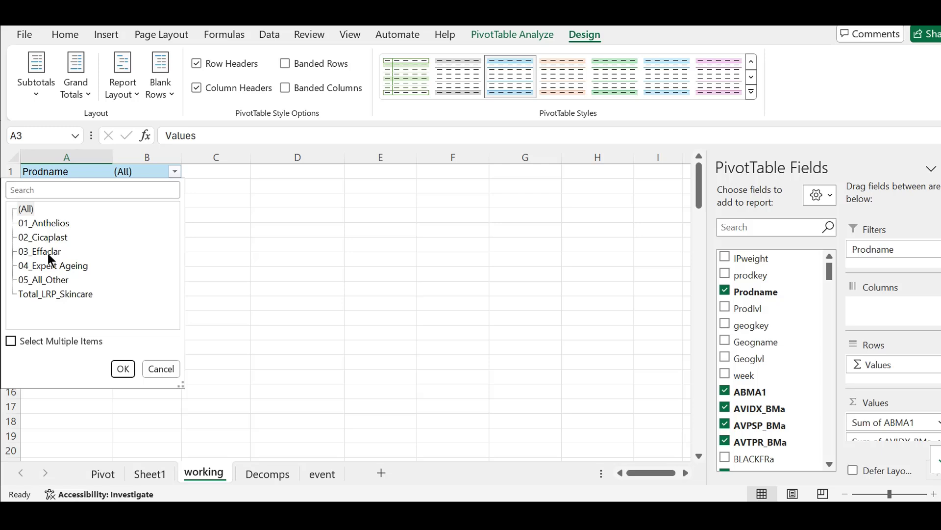
{"action": "left_click", "coordinate": [215, 271]}
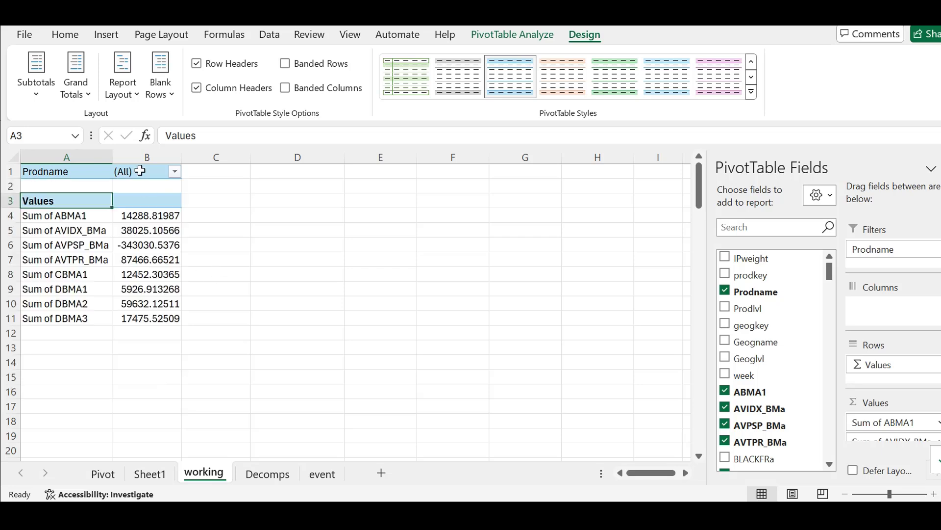
Create a copy of the working sheet and place it before the Pivot sheet
{"action": "right_click", "coordinate": [214, 475]}
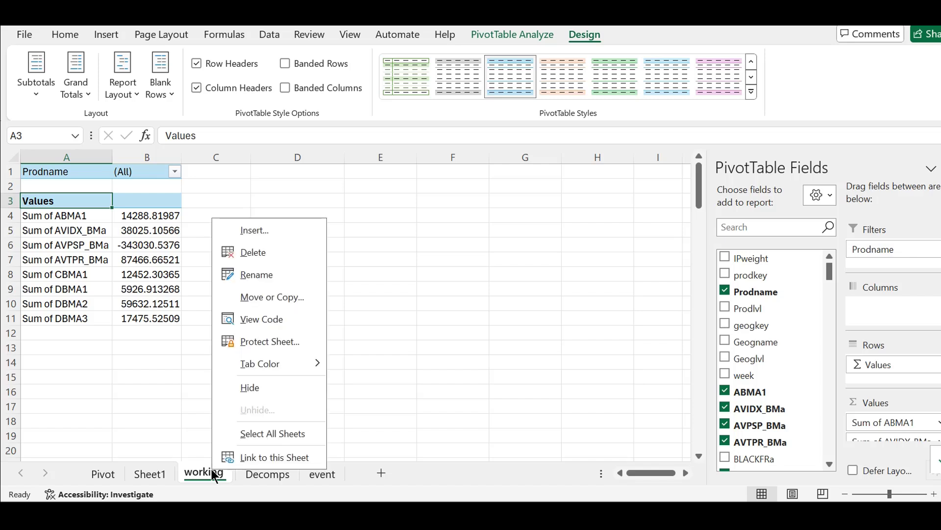
{"action": "left_click", "coordinate": [277, 300]}
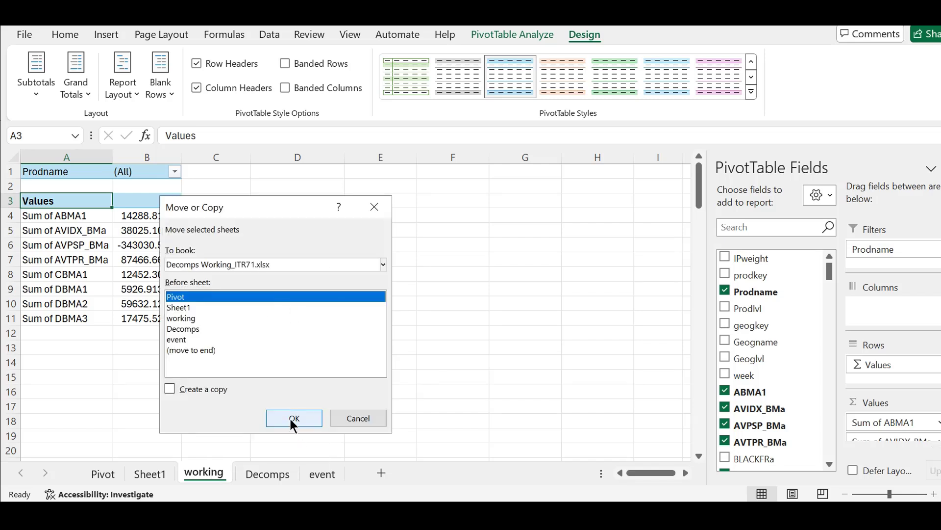
{"action": "left_click", "coordinate": [222, 389]}
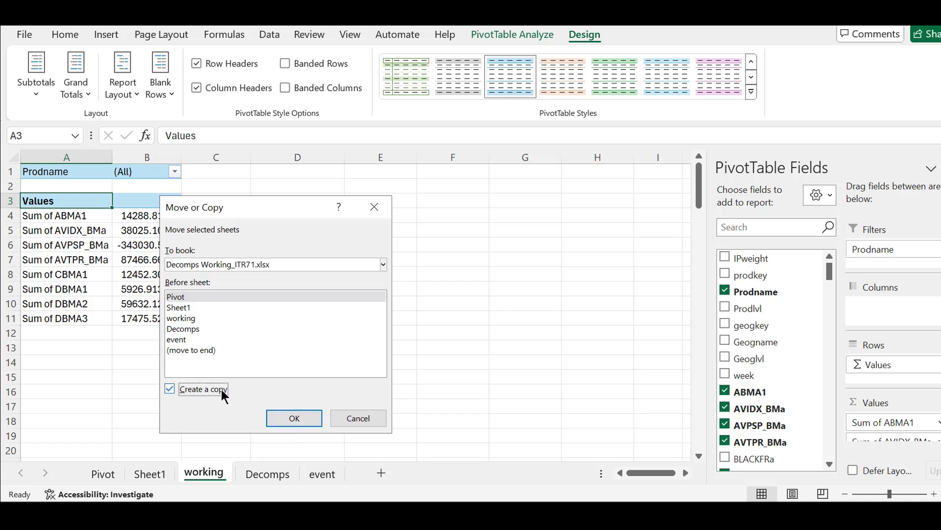
{"action": "left_click", "coordinate": [301, 415]}
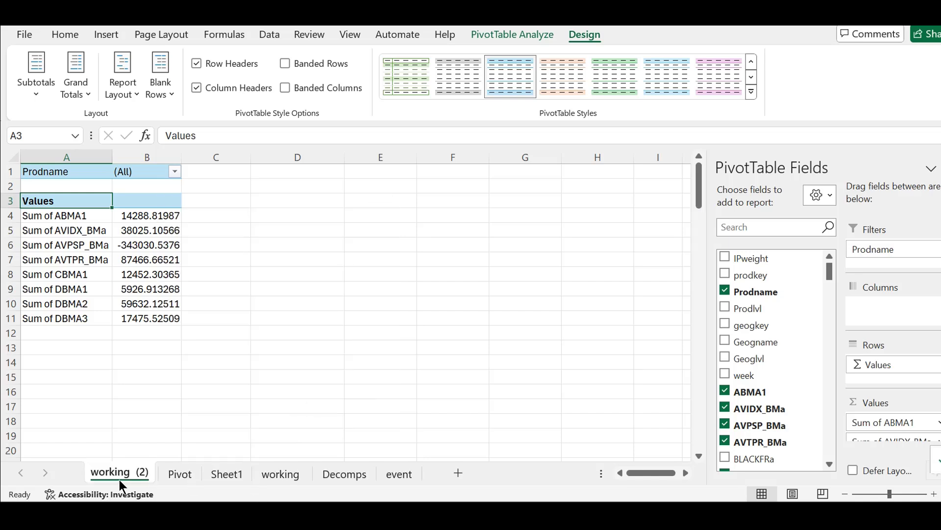
Filter the copied sheet's PivotTable to the product 01_Anthelios
{"action": "left_click", "coordinate": [173, 172]}
{"action": "left_click", "coordinate": [57, 223]}
{"action": "left_click", "coordinate": [122, 369]}
Move the original working sheet before the Pivot sheet and filter its PivotTable to 02_Cicaplast
{"action": "left_click", "coordinate": [281, 474]}
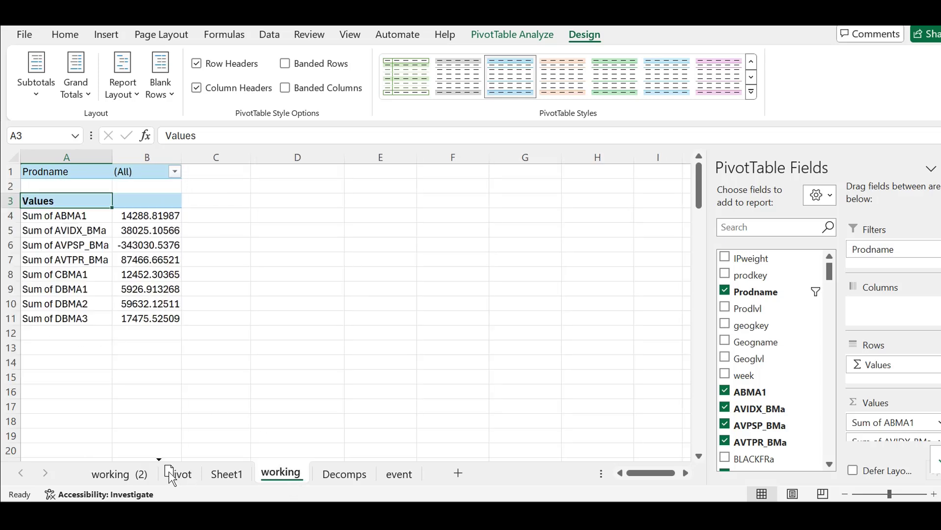
{"action": "left_click_drag", "start_coordinate": [168, 472], "coordinate": [169, 471]}
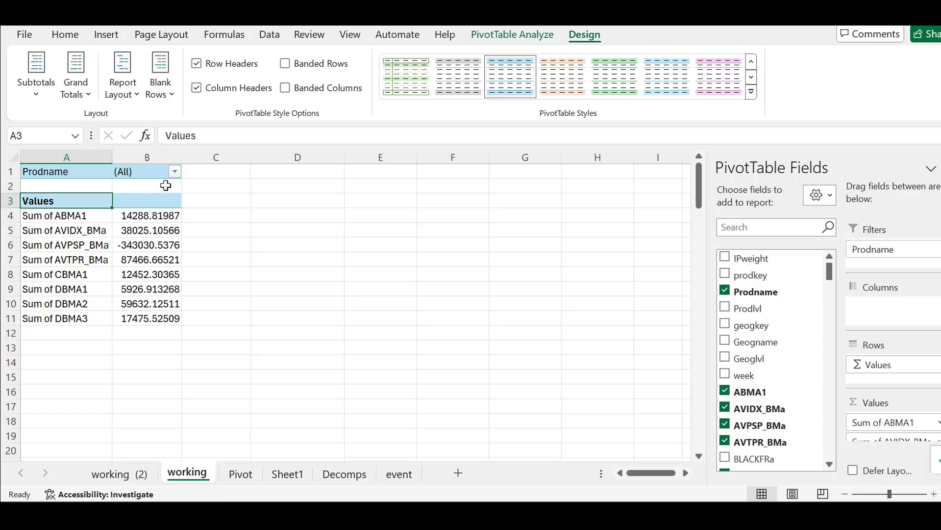
{"action": "left_click", "coordinate": [174, 170]}
{"action": "left_click", "coordinate": [57, 237]}
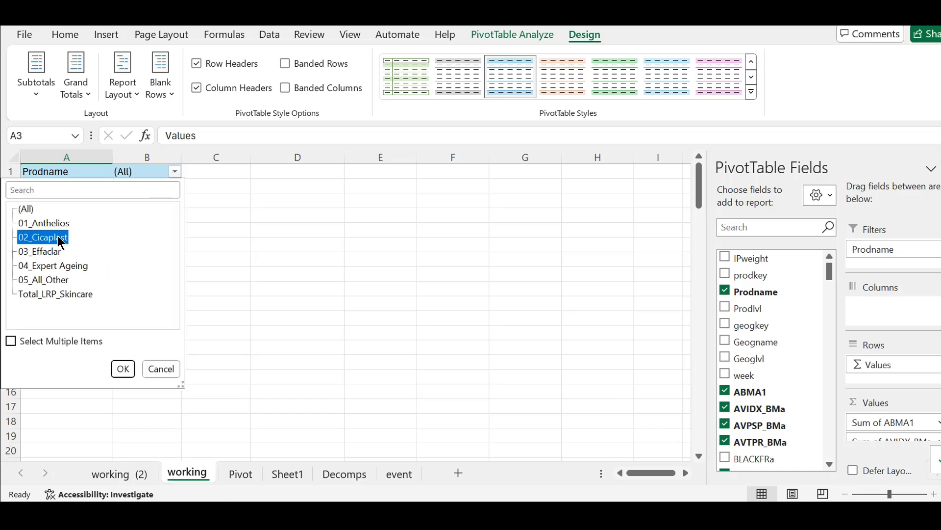
{"action": "left_click", "coordinate": [123, 369]}
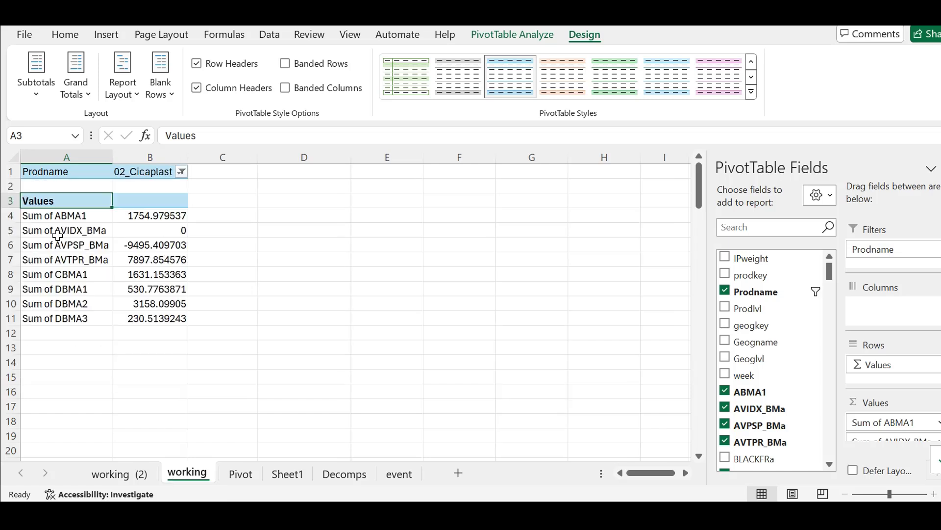
Rename the sheet filtered to 02_Cicaplast as cicaplast
{"action": "double_click", "coordinate": [172, 472]}
{"action": "type", "text": "dcia"}
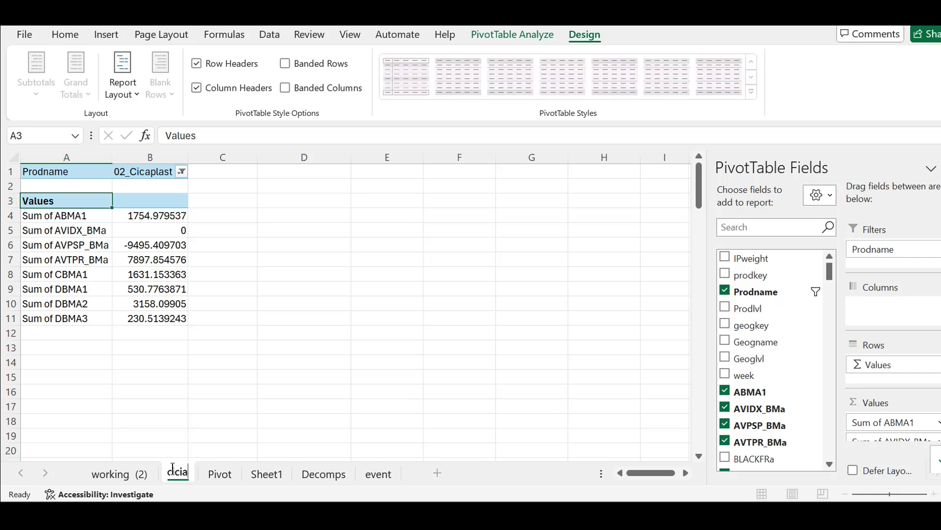
{"action": "key", "text": "BackSpace"}
{"action": "key", "text": "BackSpace"}
{"action": "type", "text": "aplast"}
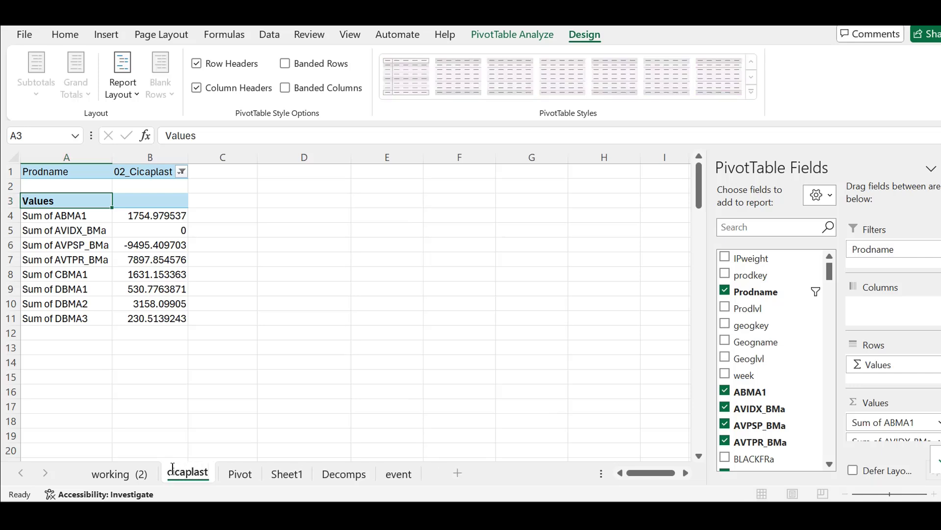
{"action": "key", "text": "Return"}
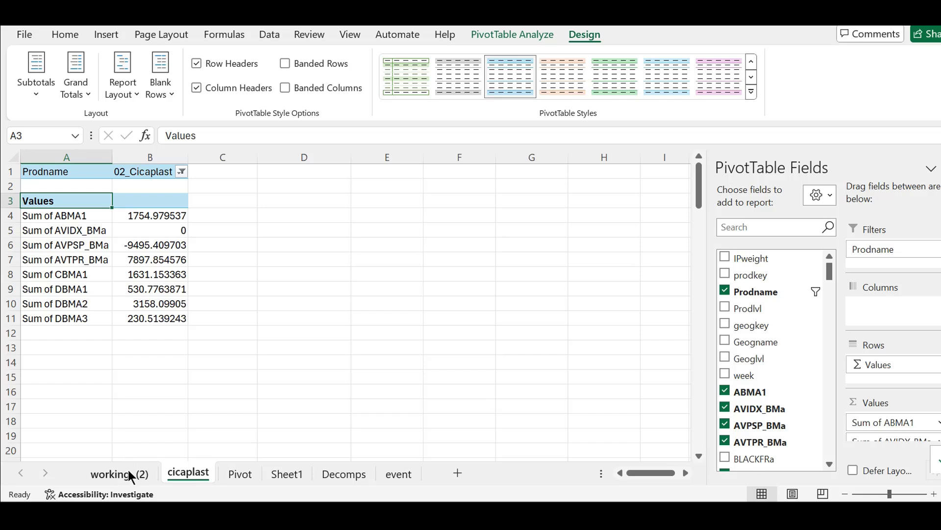
Delete Sheet1 together with the grouped cicaplast sheet
{"action": "right_click", "coordinate": [286, 474]}
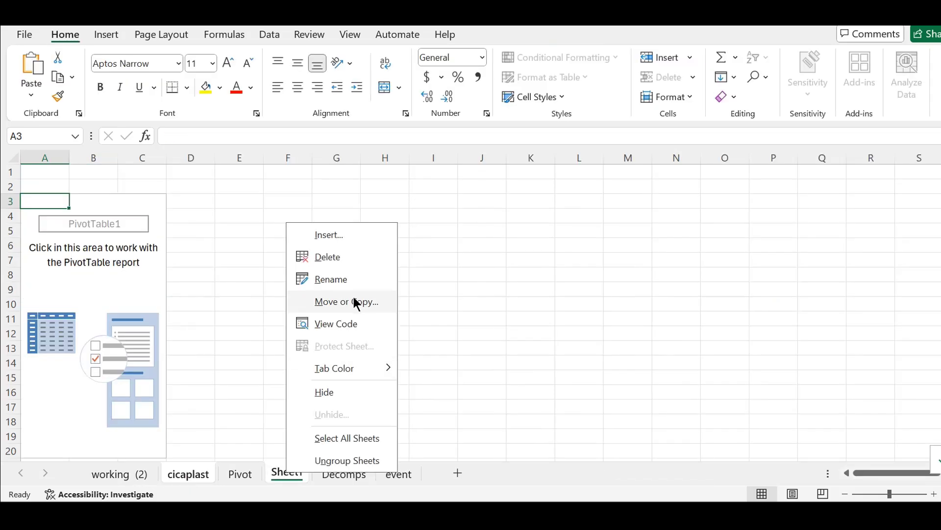
{"action": "left_click", "coordinate": [327, 257]}
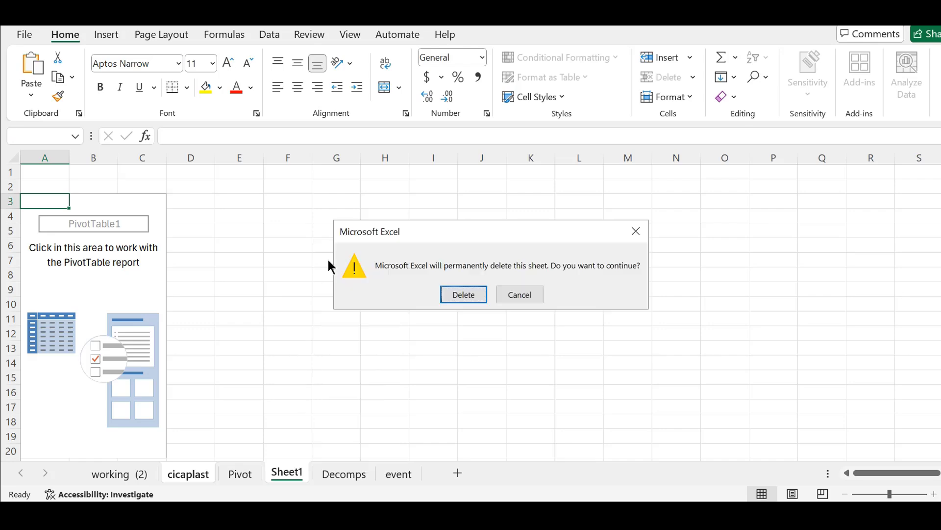
{"action": "left_click", "coordinate": [463, 294]}
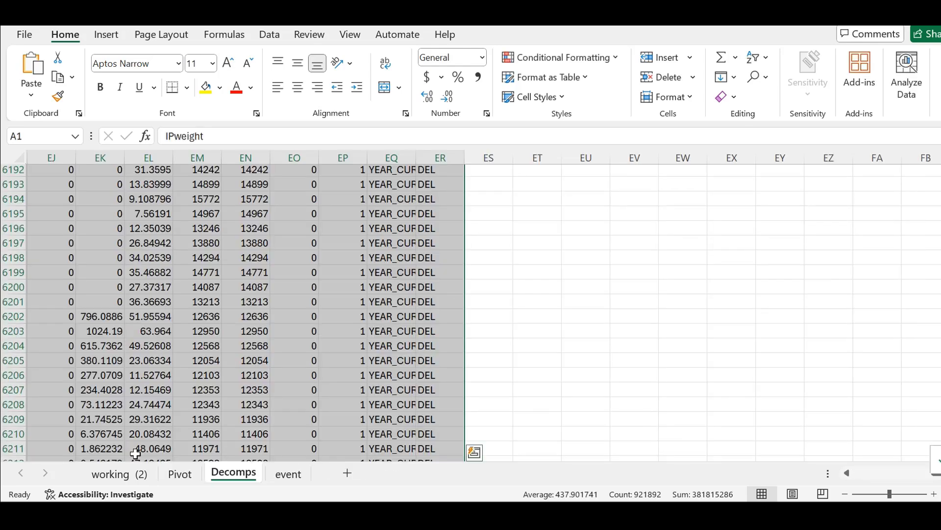
Reset the Prodname filter on the working (2) sheet to (All)
{"action": "left_click", "coordinate": [119, 475]}
{"action": "left_click", "coordinate": [180, 173]}
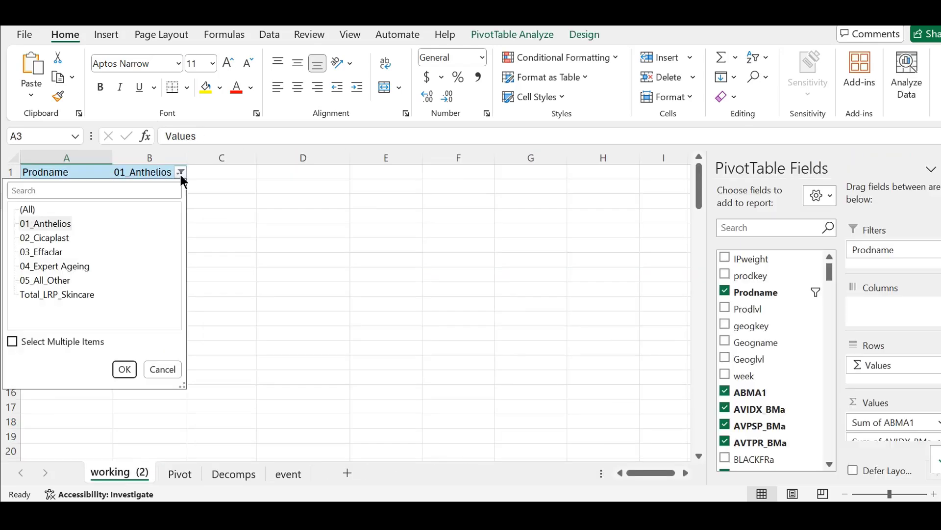
{"action": "left_click", "coordinate": [24, 210]}
{"action": "key", "text": "Return"}
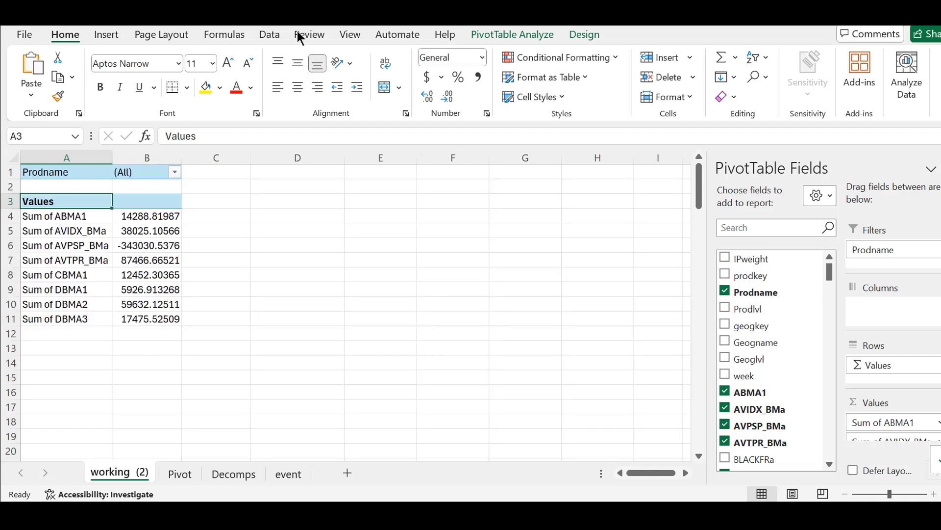
Generate a separate sheet for each product with Show Report Filter Pages for the Prodname field
{"action": "left_click", "coordinate": [528, 36]}
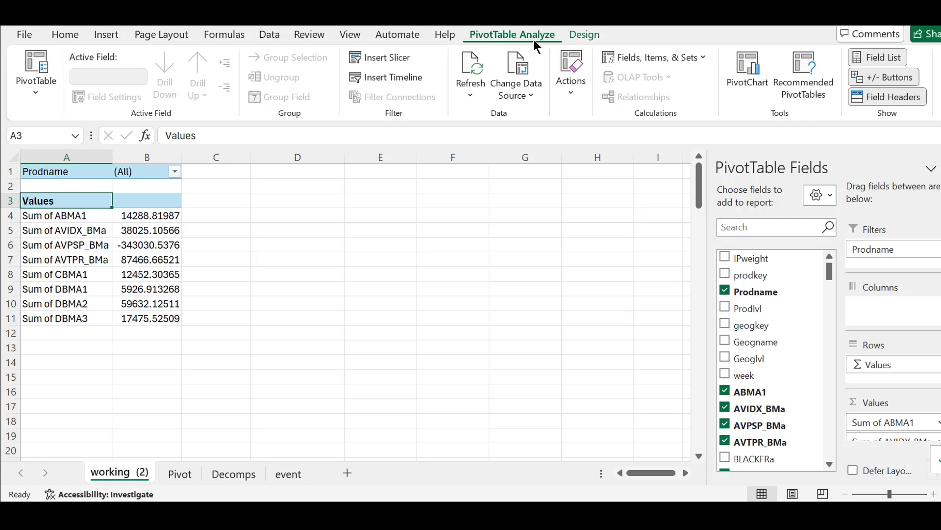
{"action": "left_click", "coordinate": [32, 88]}
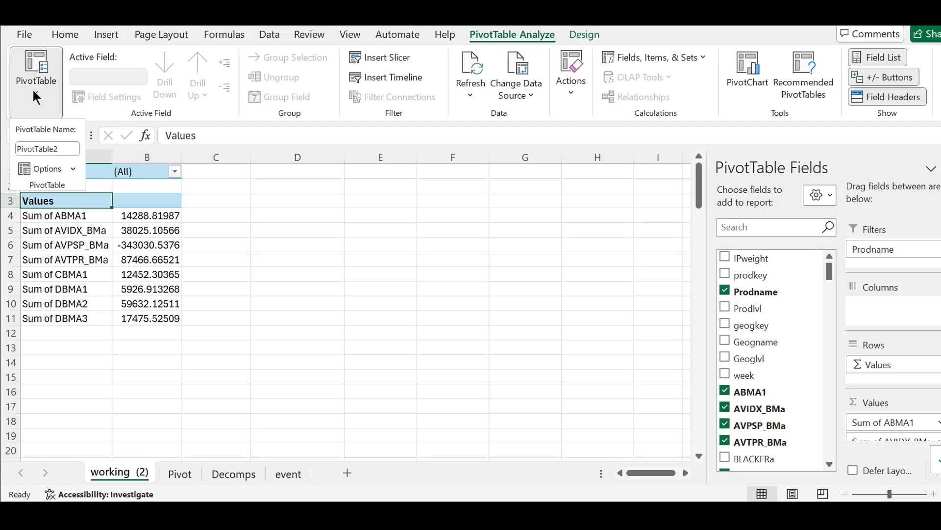
{"action": "left_click", "coordinate": [72, 169]}
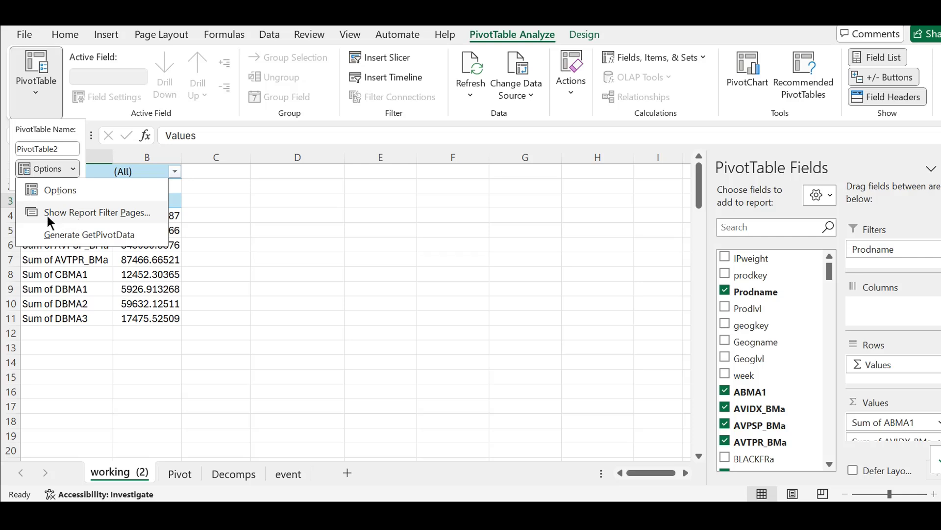
{"action": "left_click", "coordinate": [99, 213]}
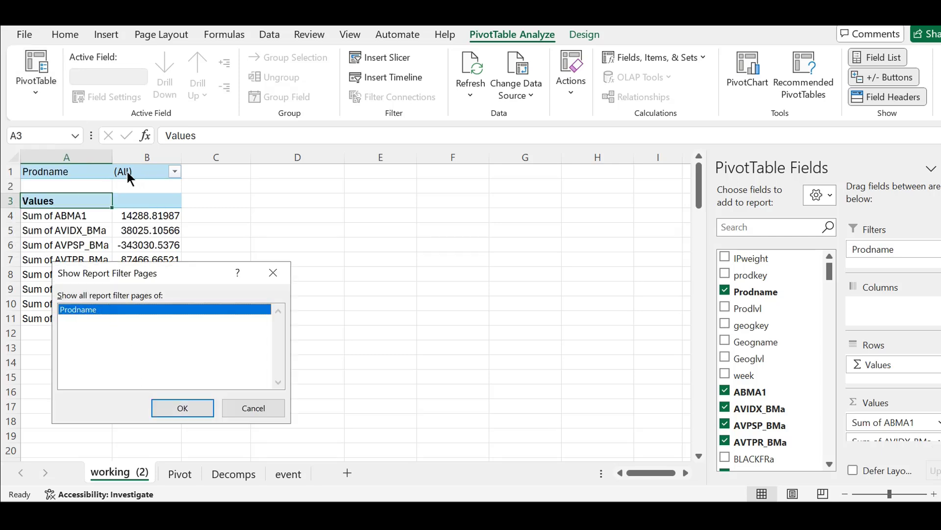
{"action": "left_click", "coordinate": [178, 408]}
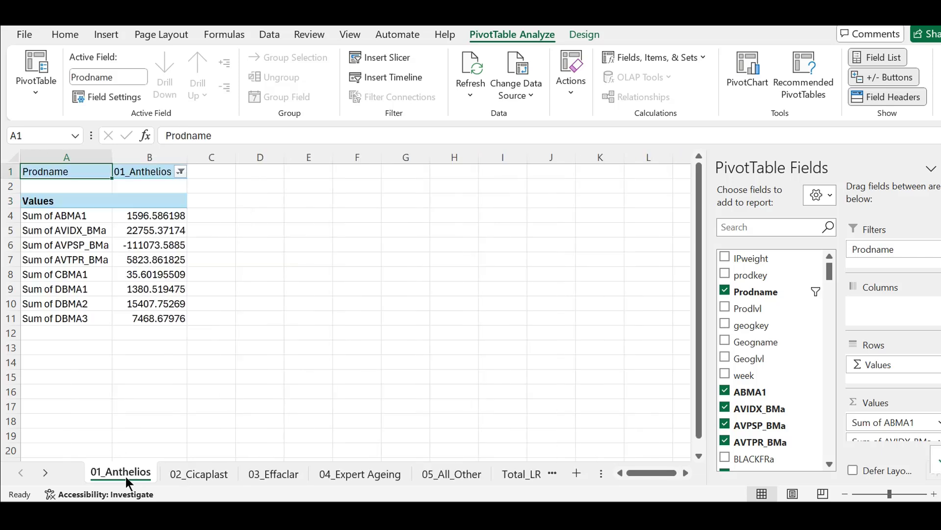
Review the generated product sheets in turn, from 02_Cicaplast through Total_LRP_Skincare
{"action": "left_click", "coordinate": [179, 472]}
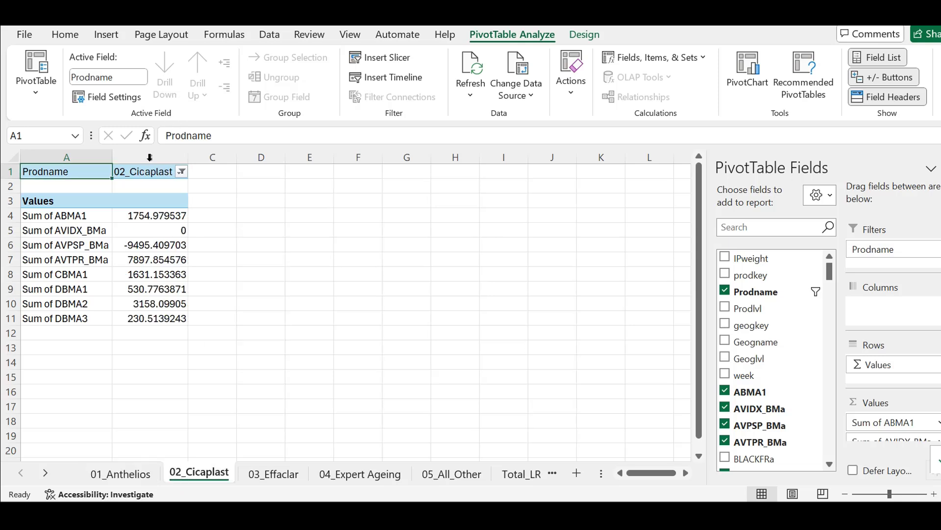
{"action": "left_click", "coordinate": [275, 473]}
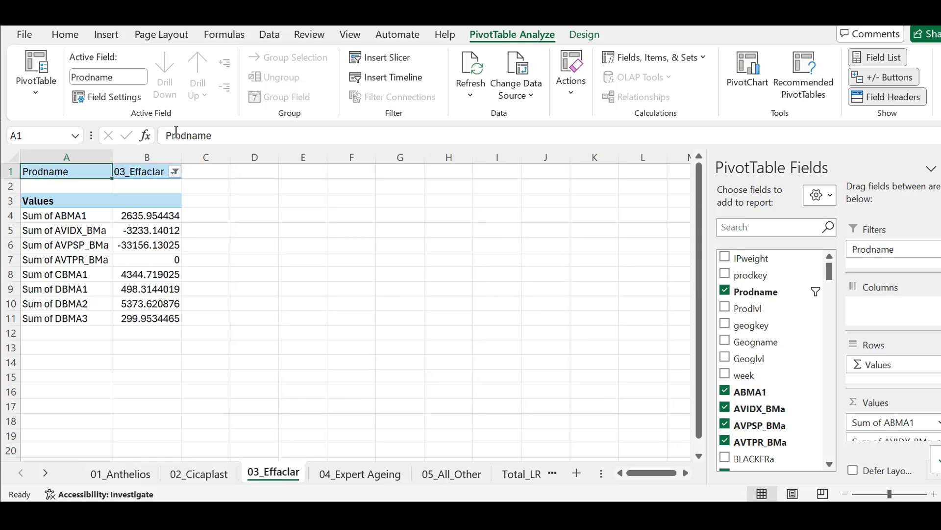
{"action": "left_click", "coordinate": [369, 474]}
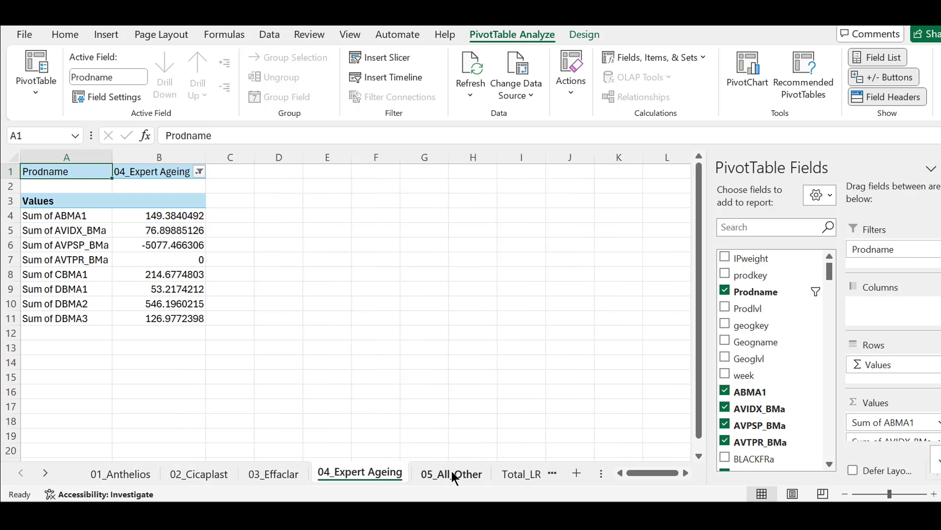
{"action": "left_click", "coordinate": [464, 472]}
{"action": "left_click", "coordinate": [523, 473]}
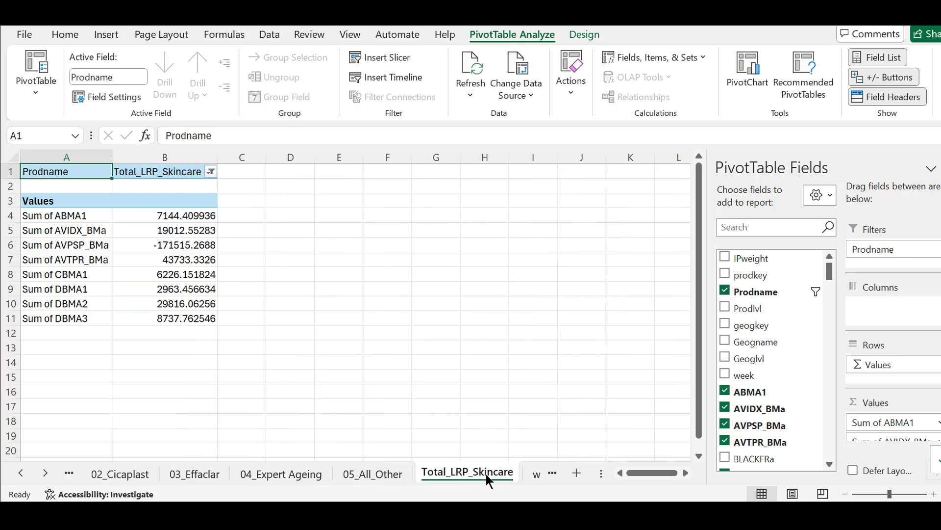
Return to the working (2) sheet and view the product choices of its Prodname filter
{"action": "left_click", "coordinate": [537, 476]}
{"action": "left_click", "coordinate": [174, 185]}
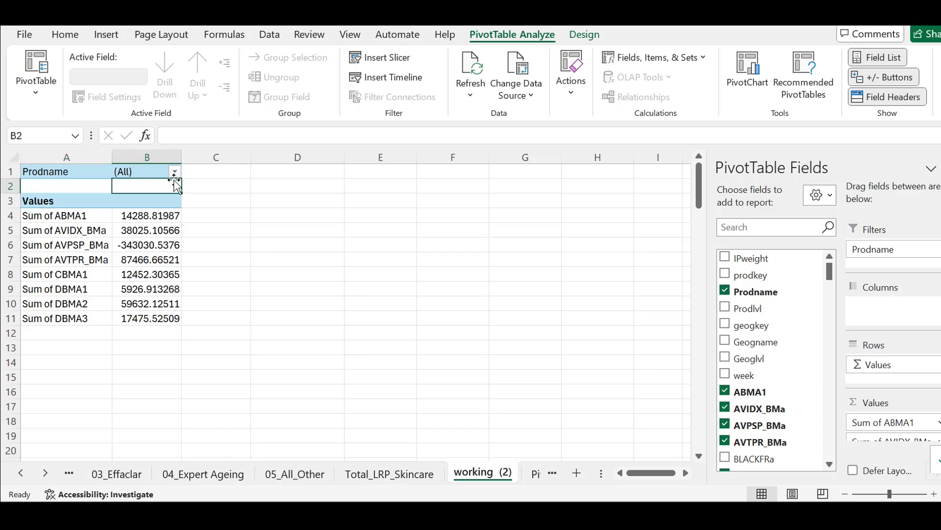
{"action": "left_click", "coordinate": [175, 172]}
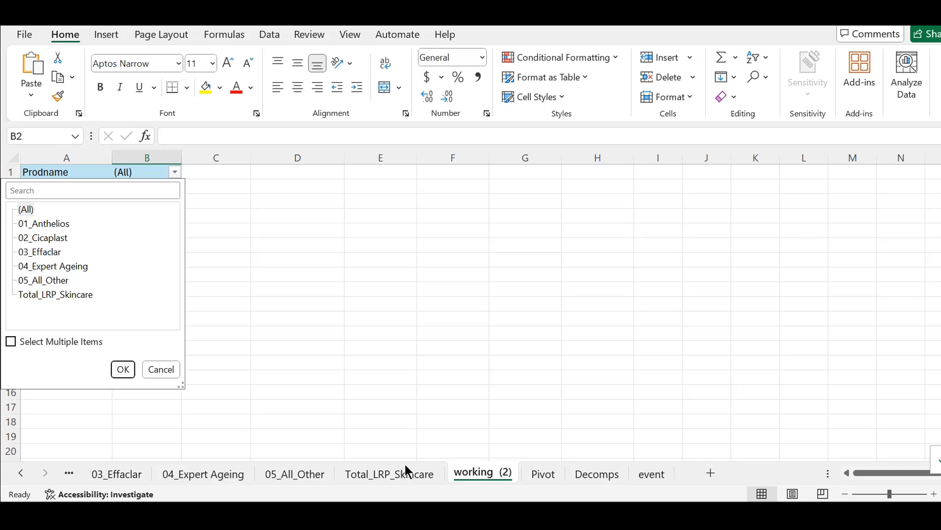
{"action": "left_click", "coordinate": [493, 478]}
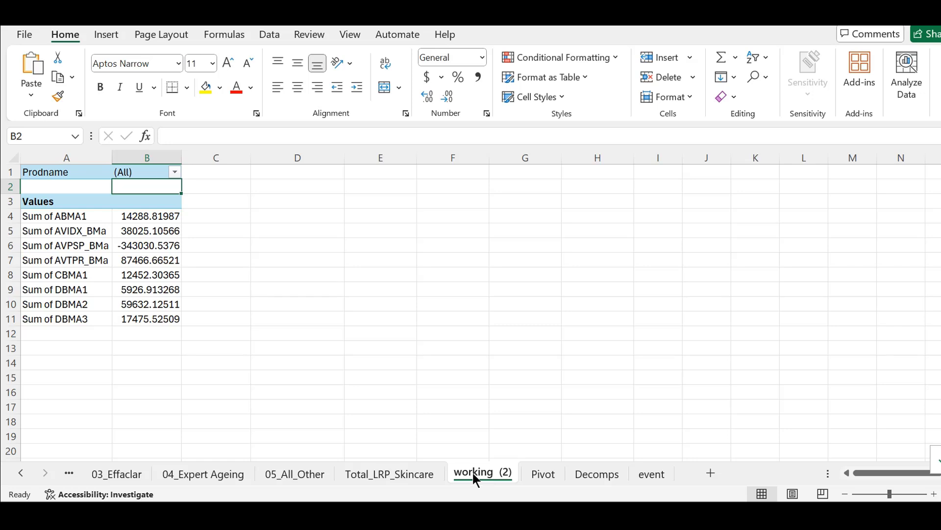
Select the ABMA1 sum on the working (2) sheet and view the PivotTable option commands, including Show Report Filter Pages
{"action": "left_click", "coordinate": [125, 216]}
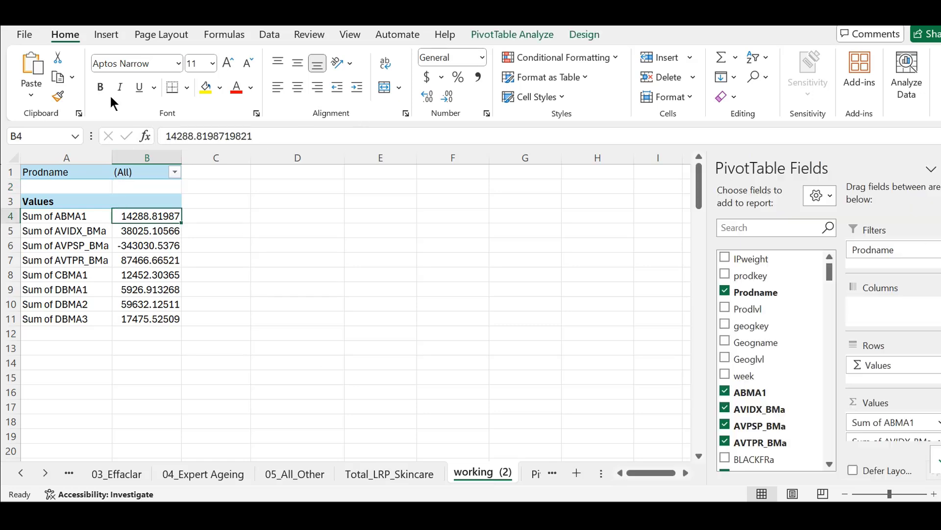
{"action": "left_click", "coordinate": [518, 39]}
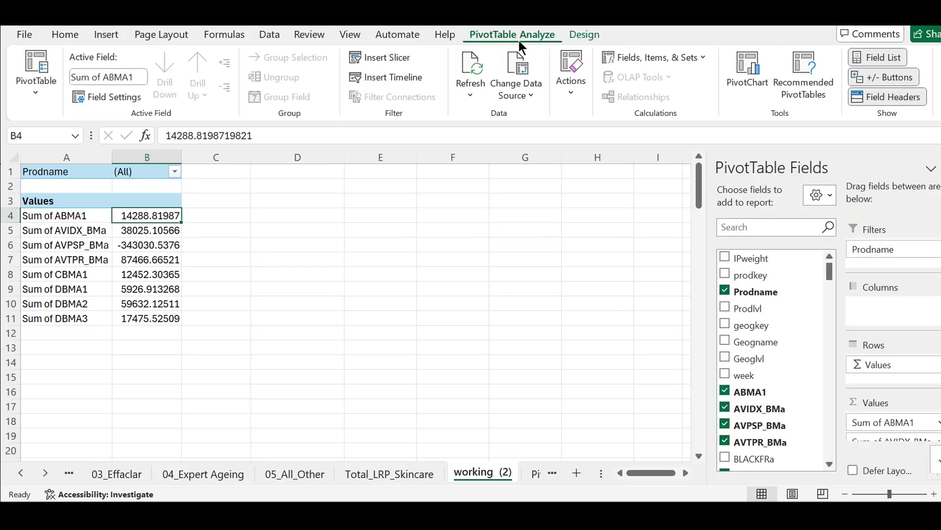
{"action": "left_click", "coordinate": [34, 84]}
{"action": "left_click", "coordinate": [71, 168]}
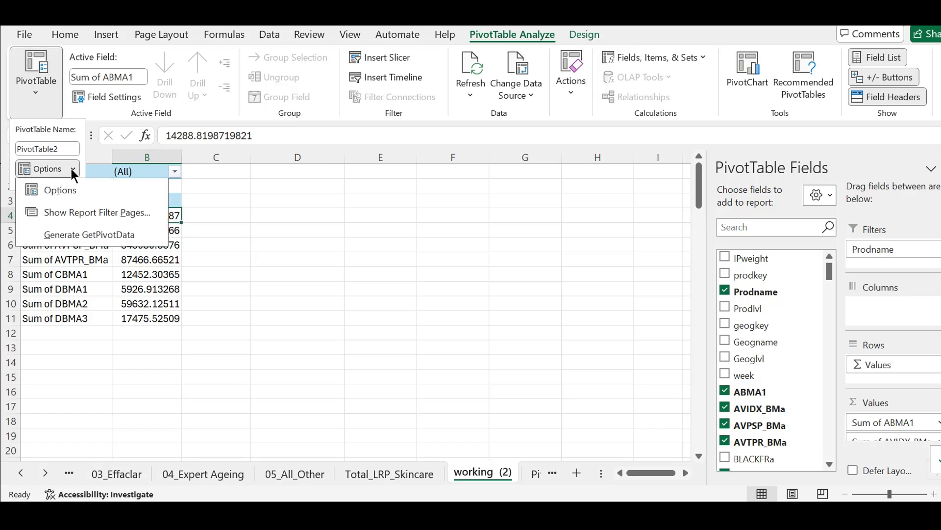